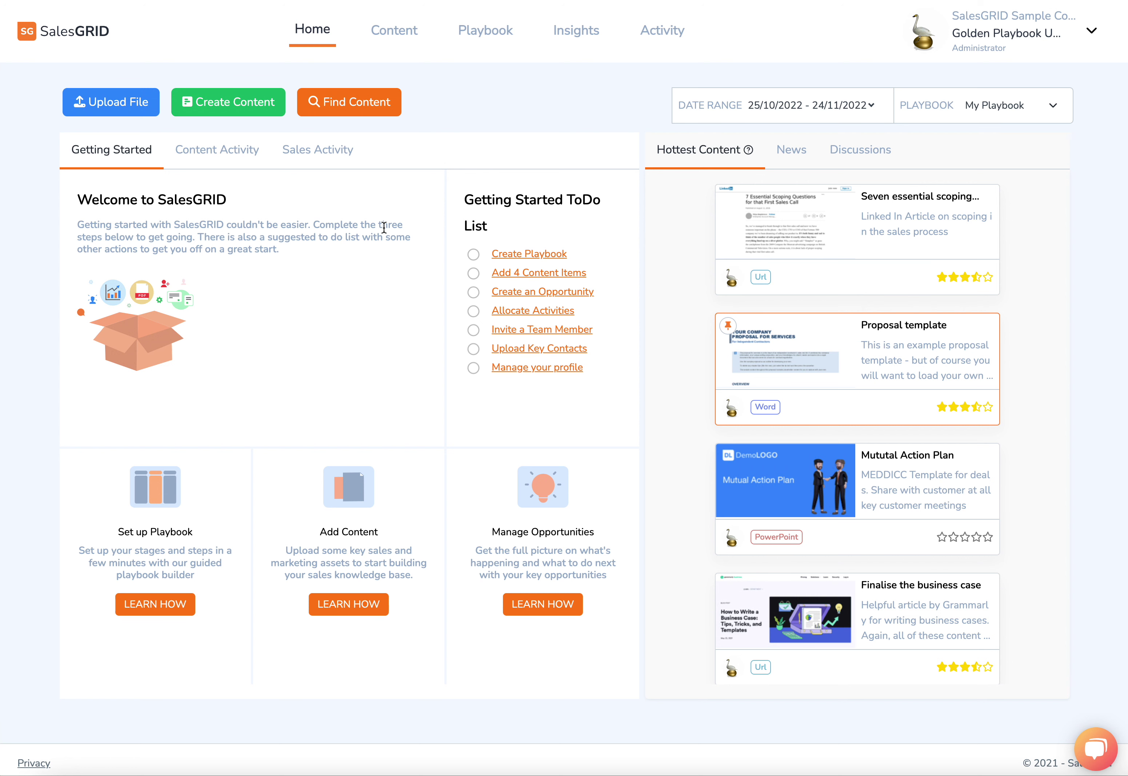
Switch from the Home dashboard to the Content library's card grid
click(398, 32)
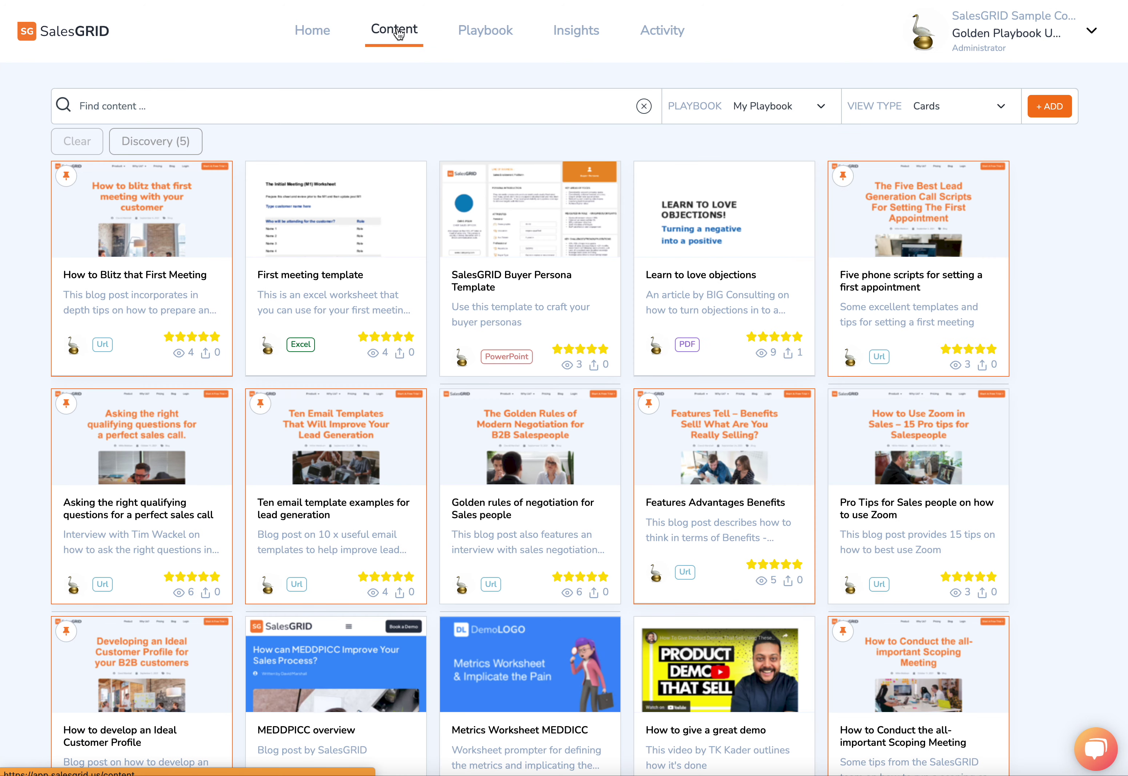
click(168, 145)
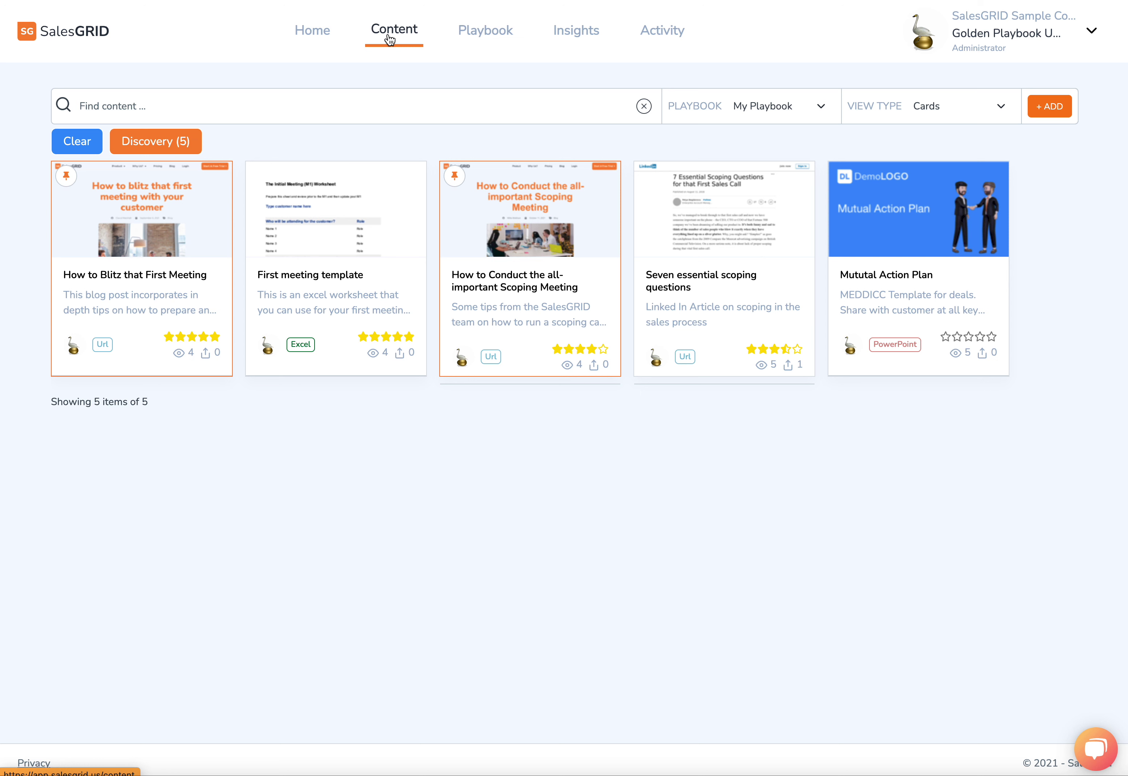
click(290, 106)
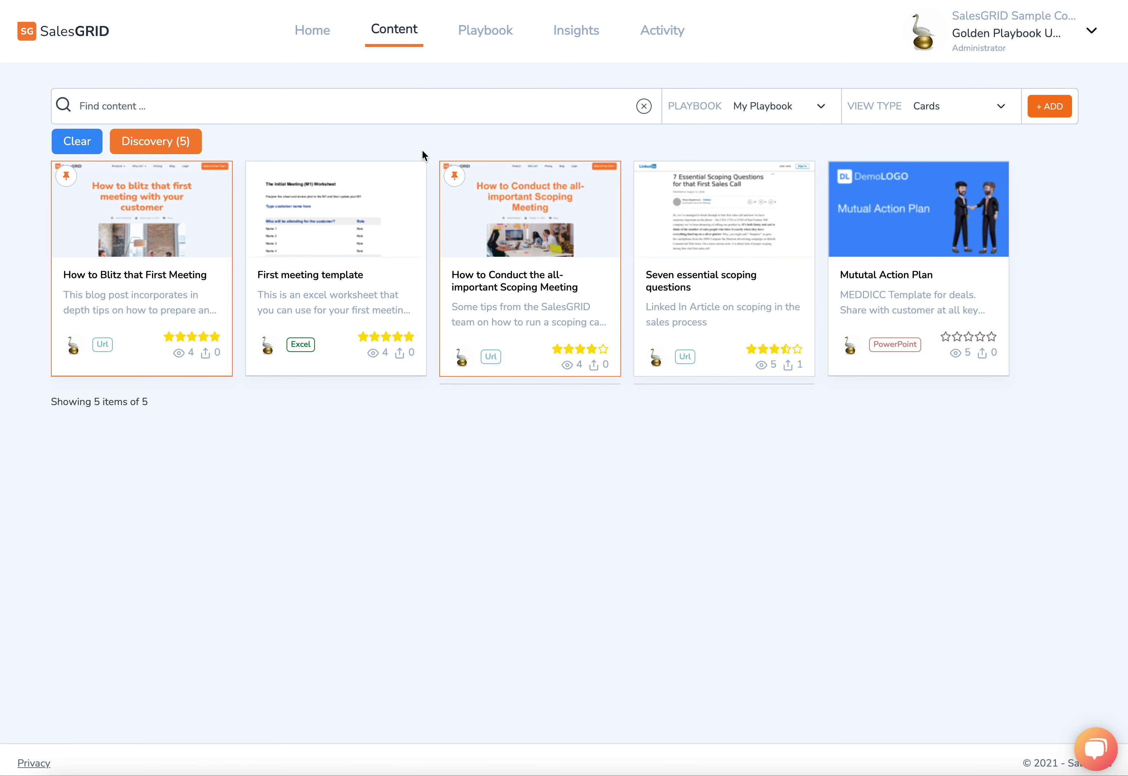
click(78, 143)
scroll(211, 350, down, 15)
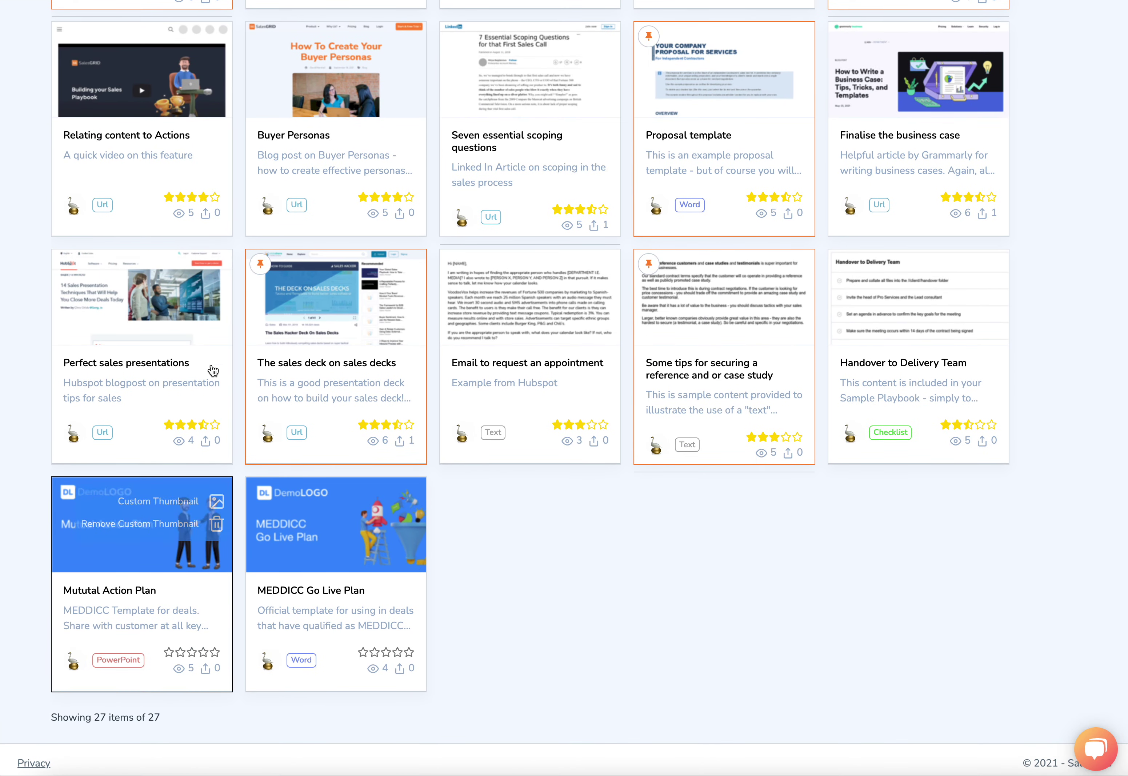
scroll(224, 431, up, 15)
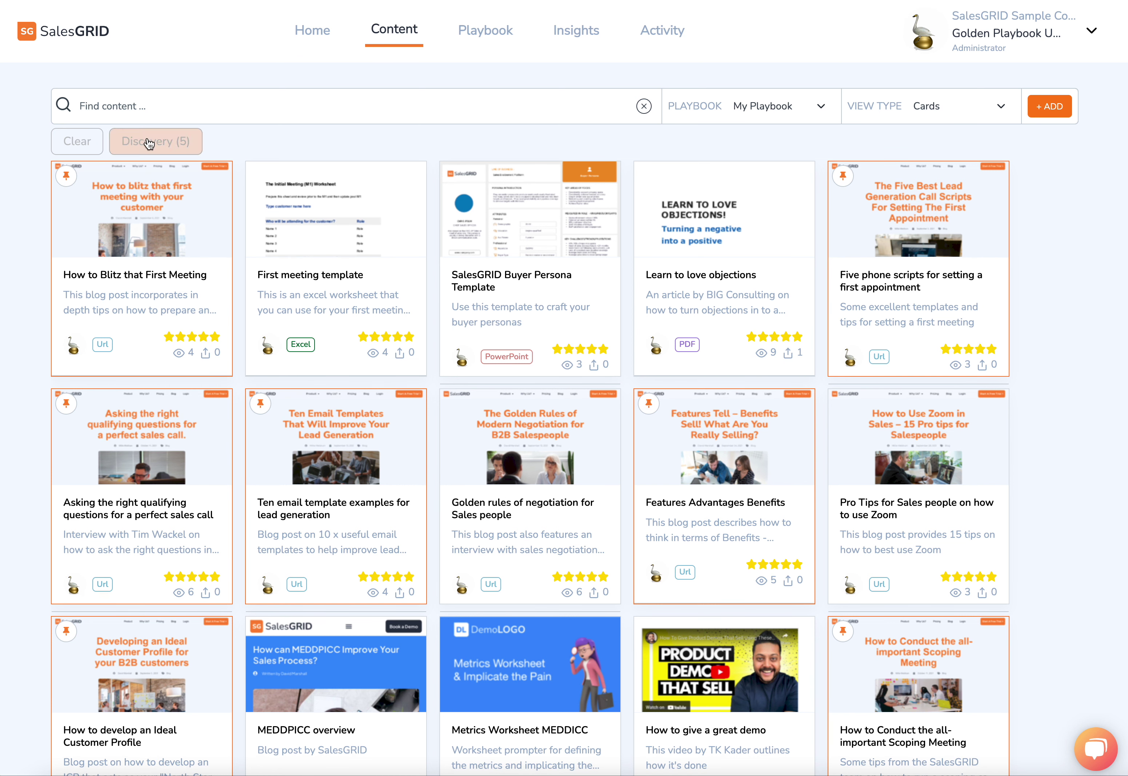
Search the content library for 'first' and open 'How to Blitz that First Meeting'
click(315, 43)
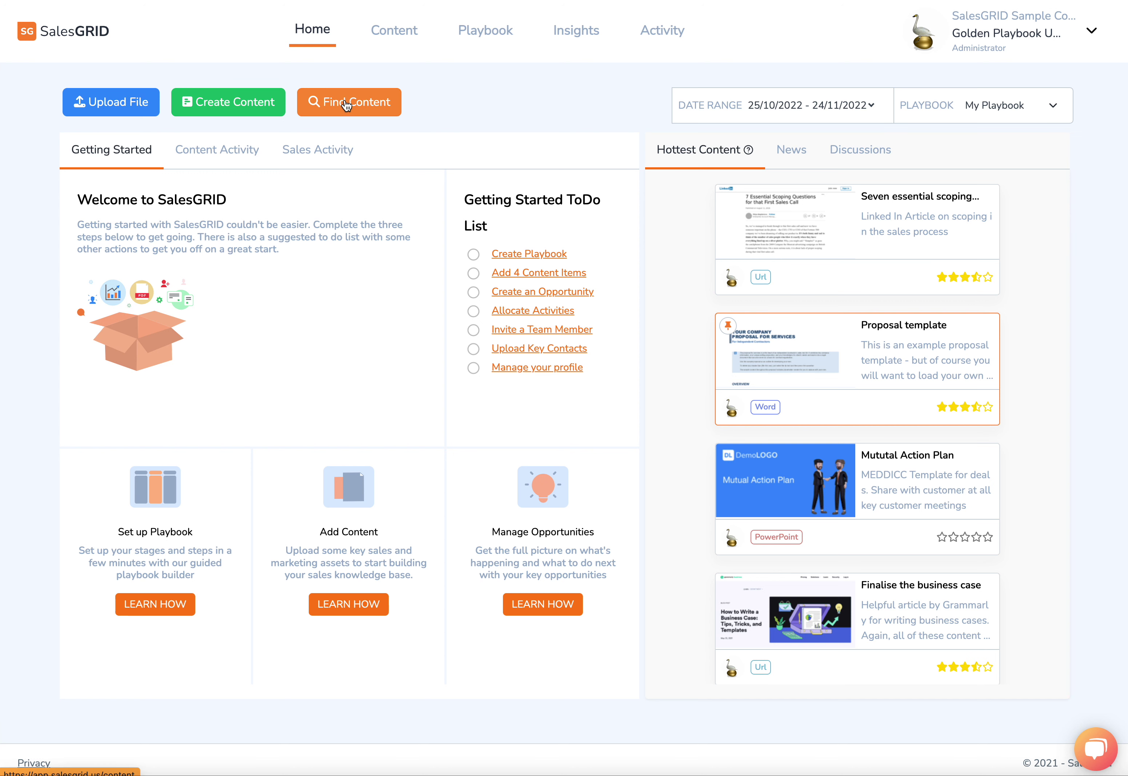
click(334, 106)
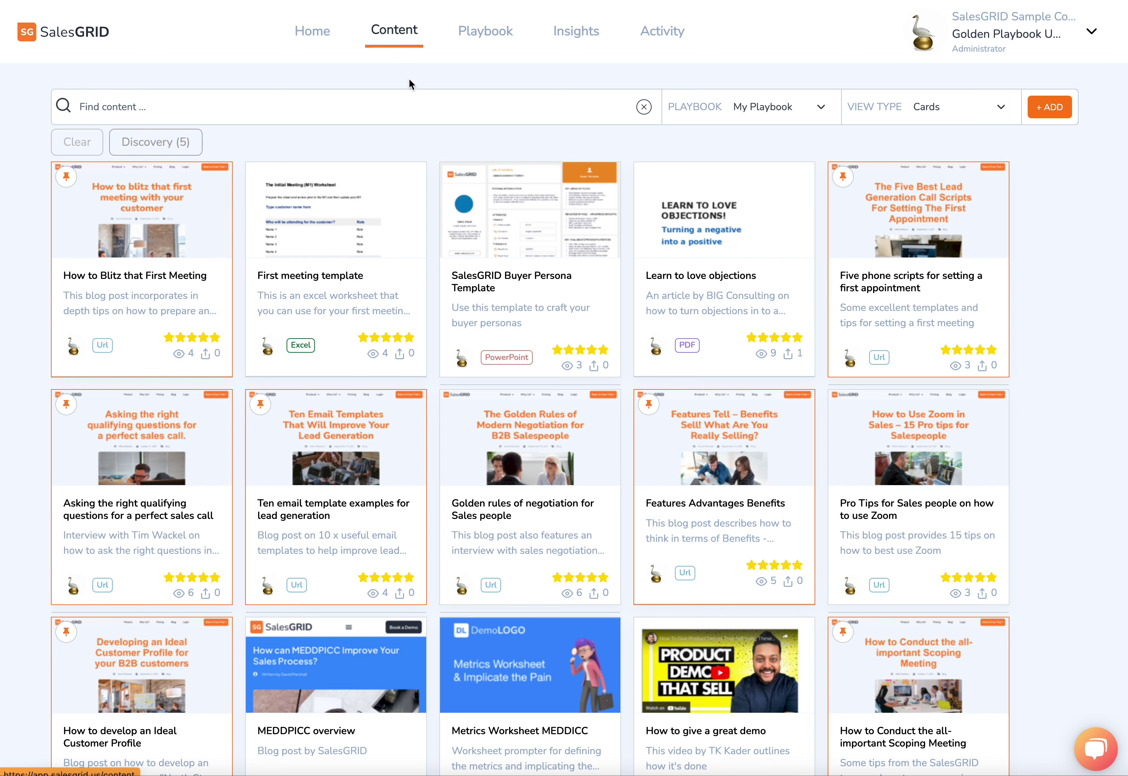
click(175, 102)
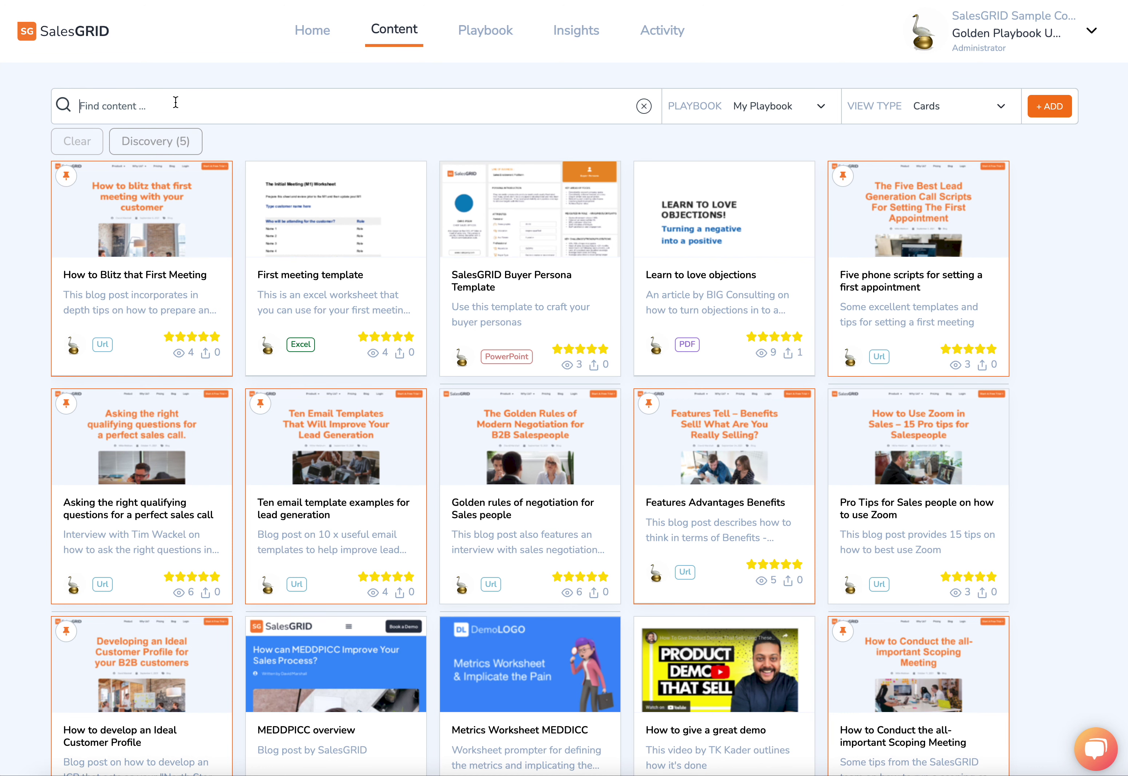
text(first)
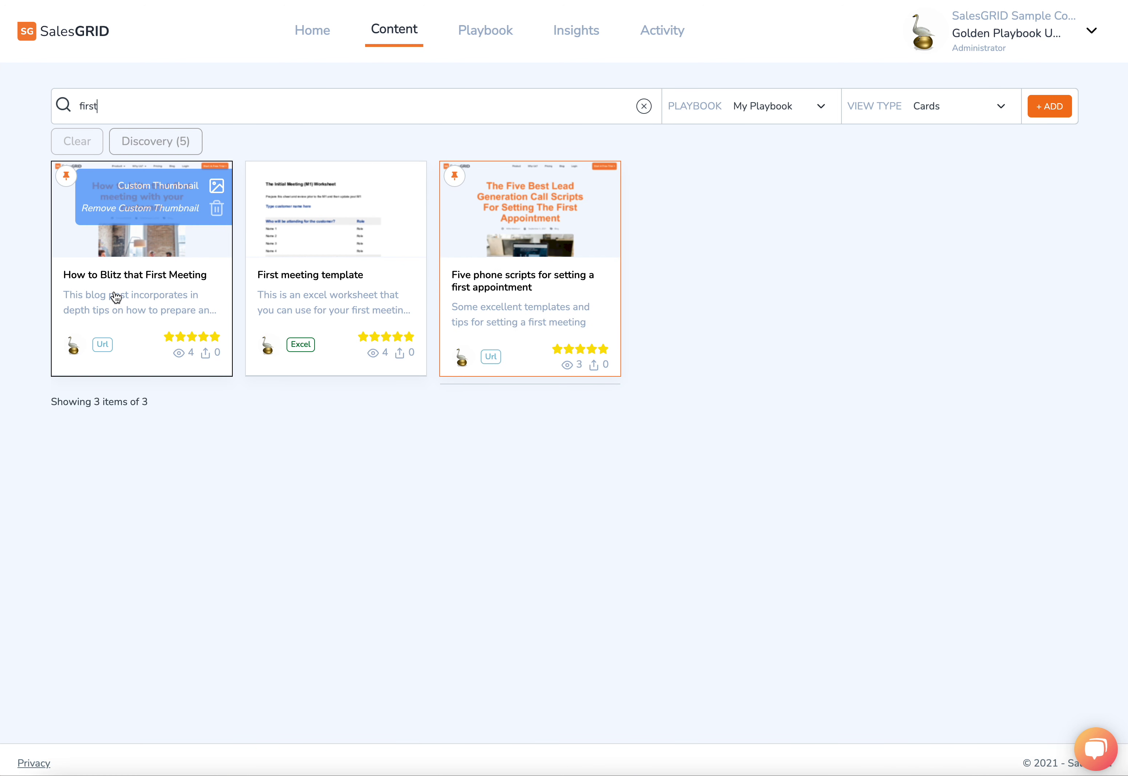
mouse_move(502, 276)
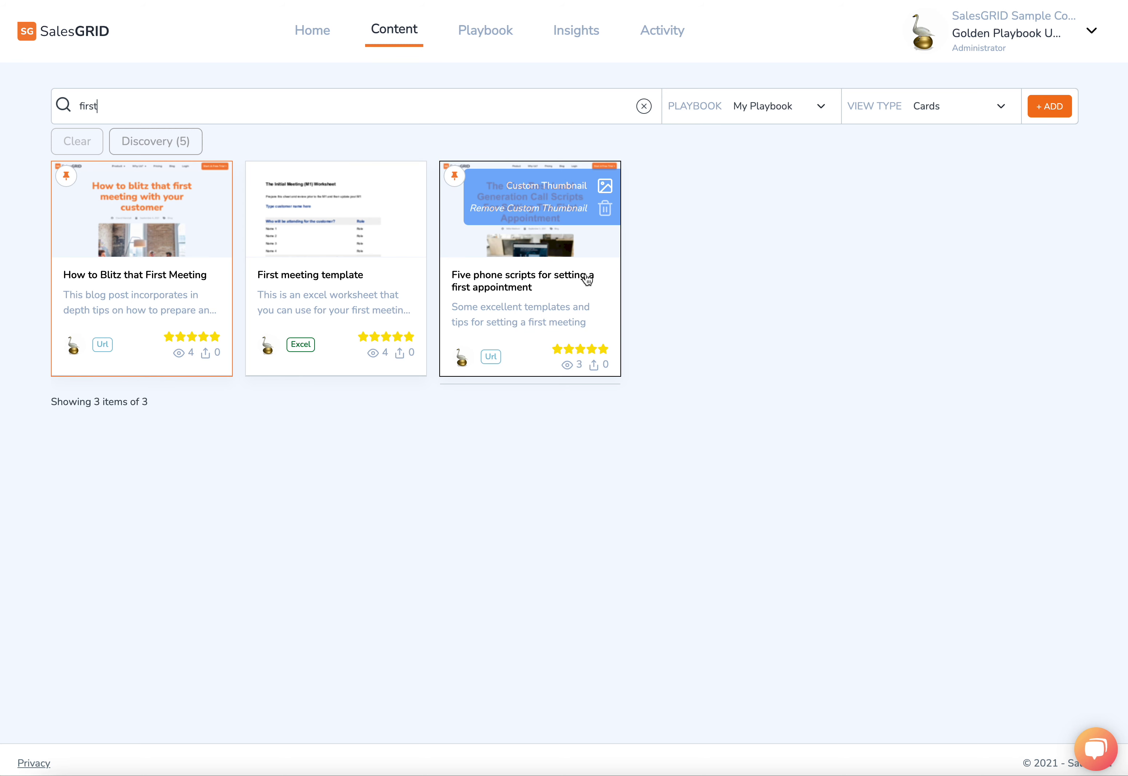
click(174, 285)
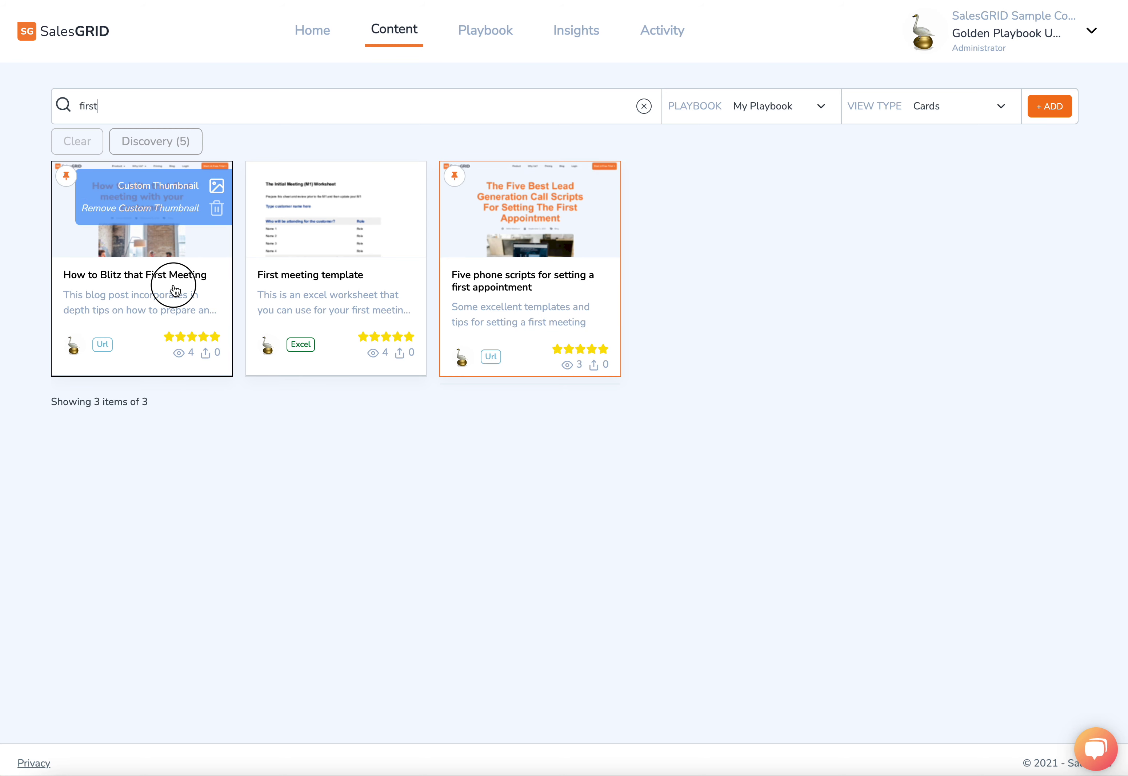
Review the item's title and description and keep its Discovery playbook stage allocation
click(752, 156)
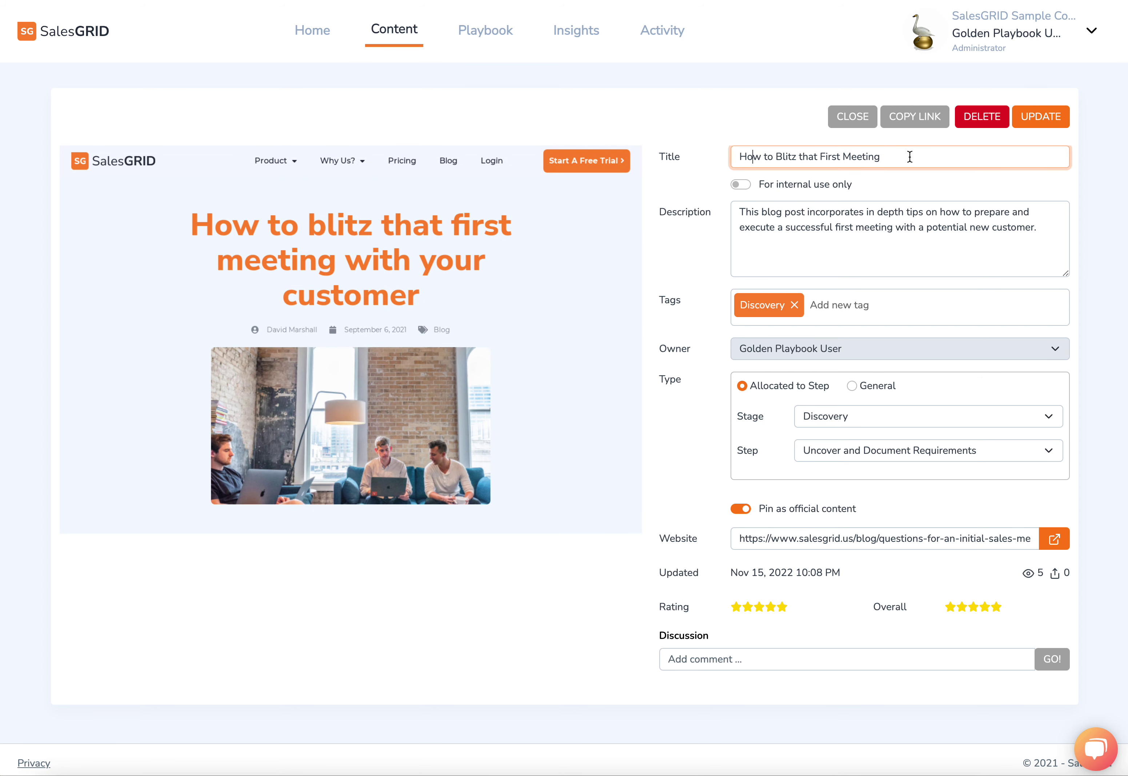
drag(910, 157, 723, 147)
click(823, 229)
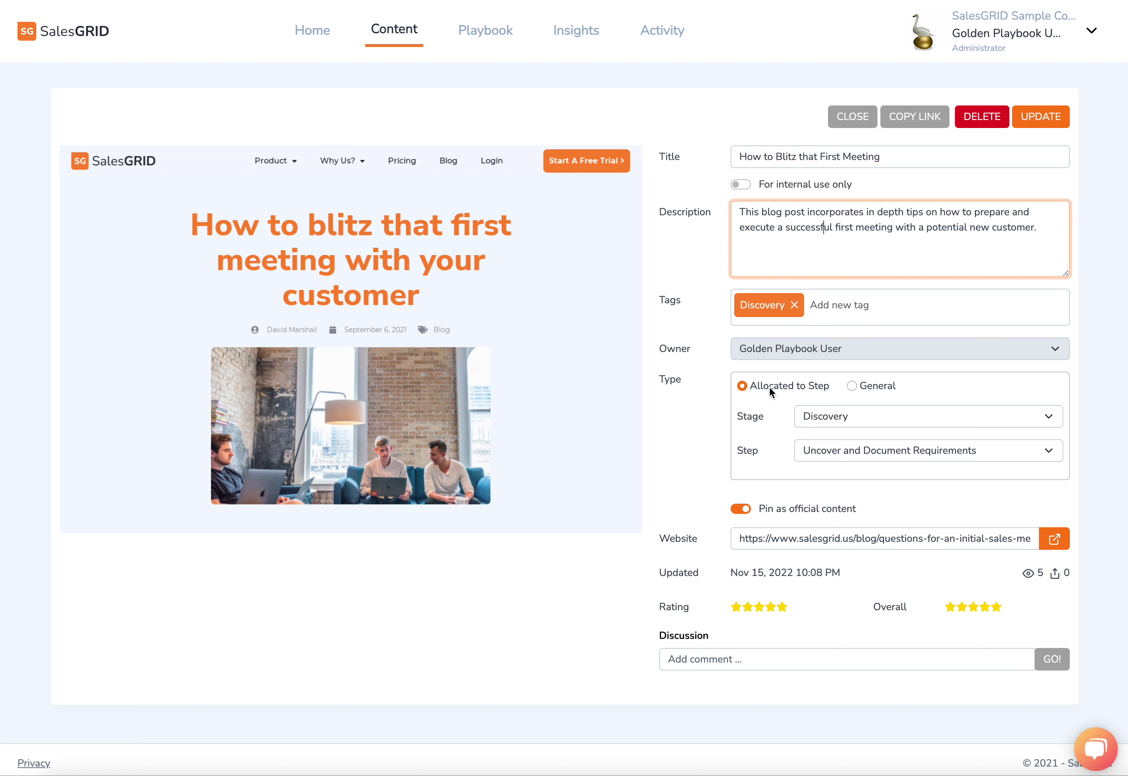
click(819, 416)
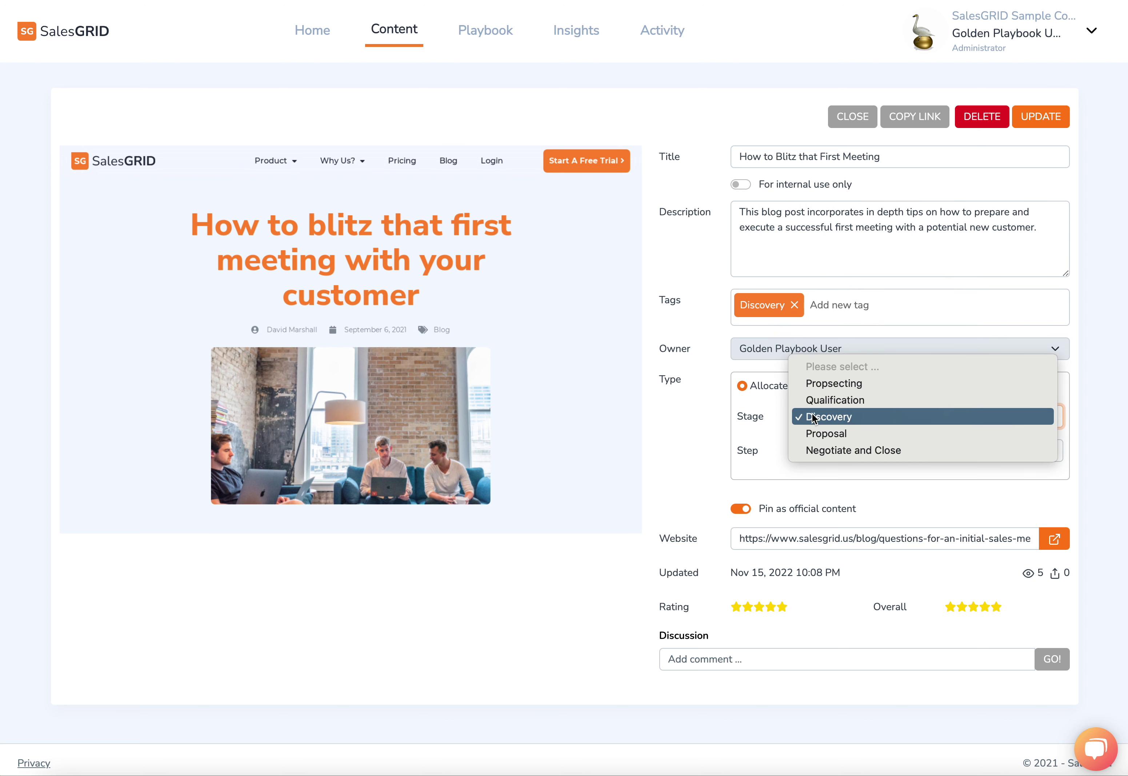
click(781, 393)
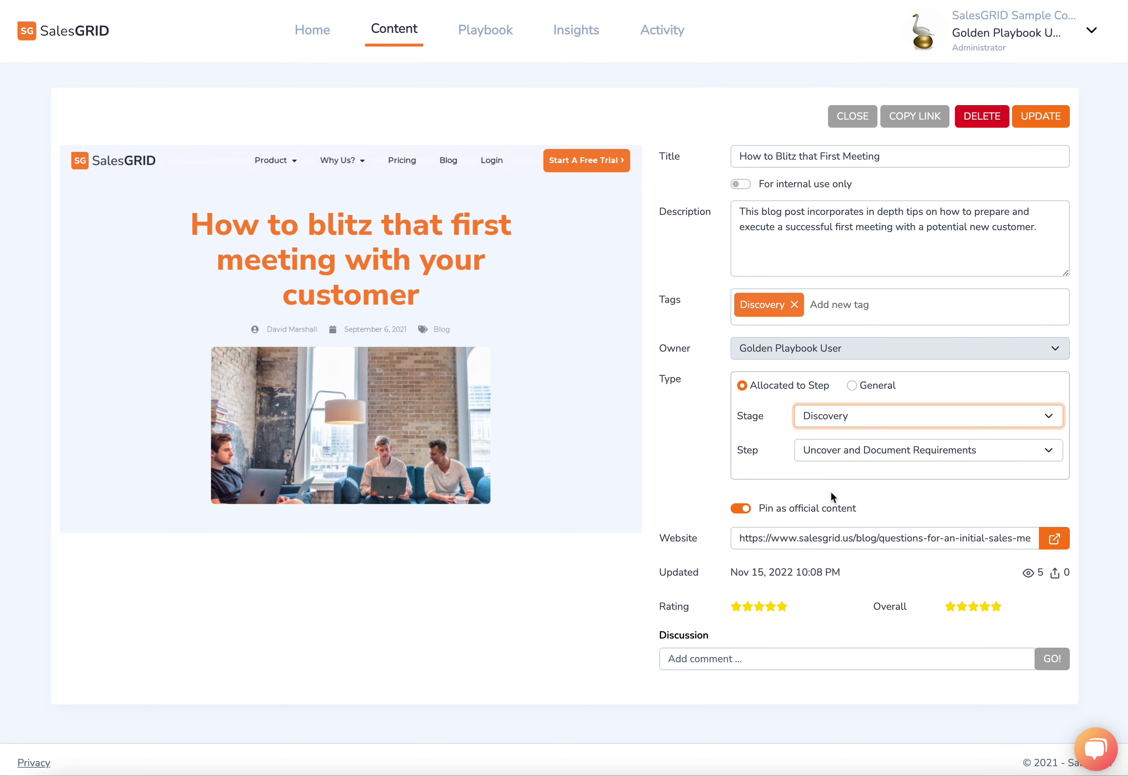
click(855, 386)
click(743, 386)
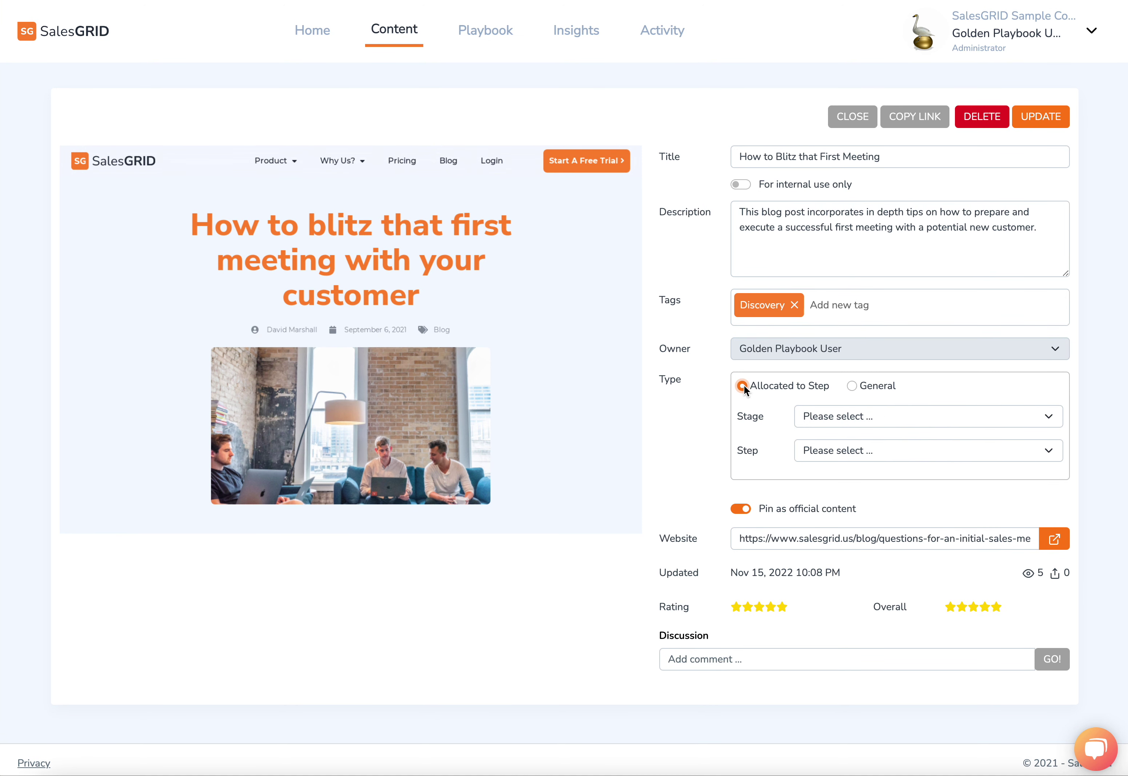
click(781, 158)
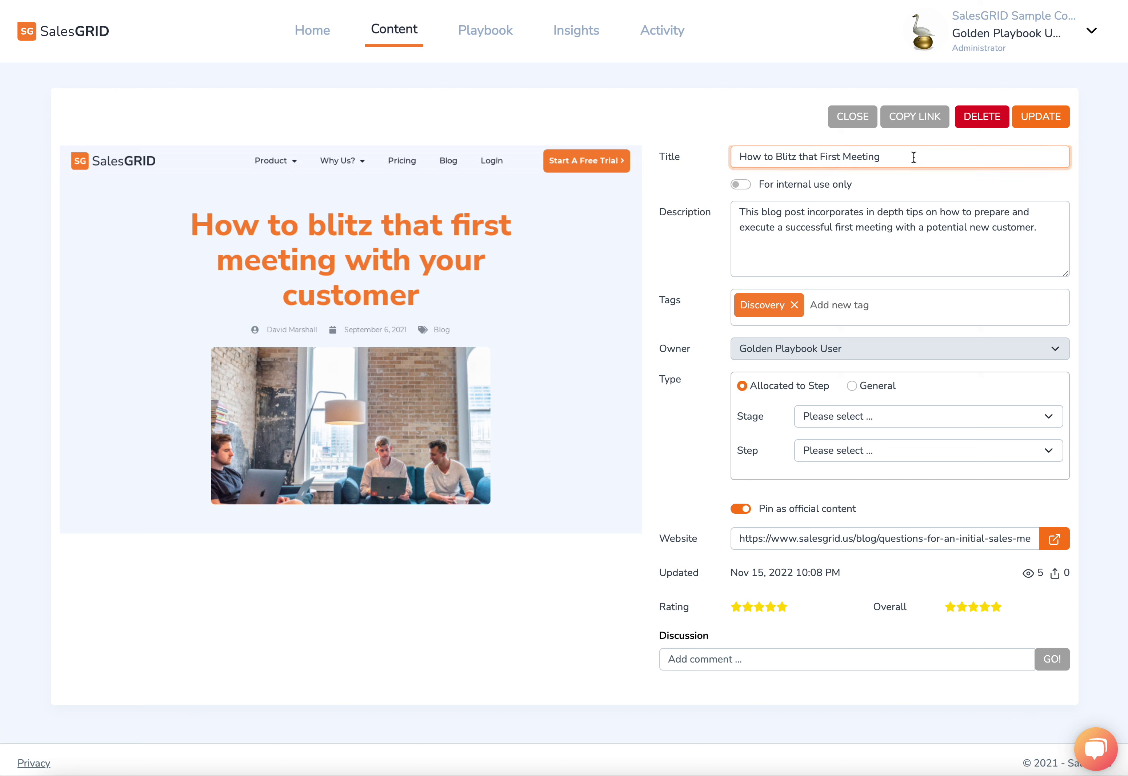
drag(914, 158, 793, 156)
click(796, 211)
click(774, 211)
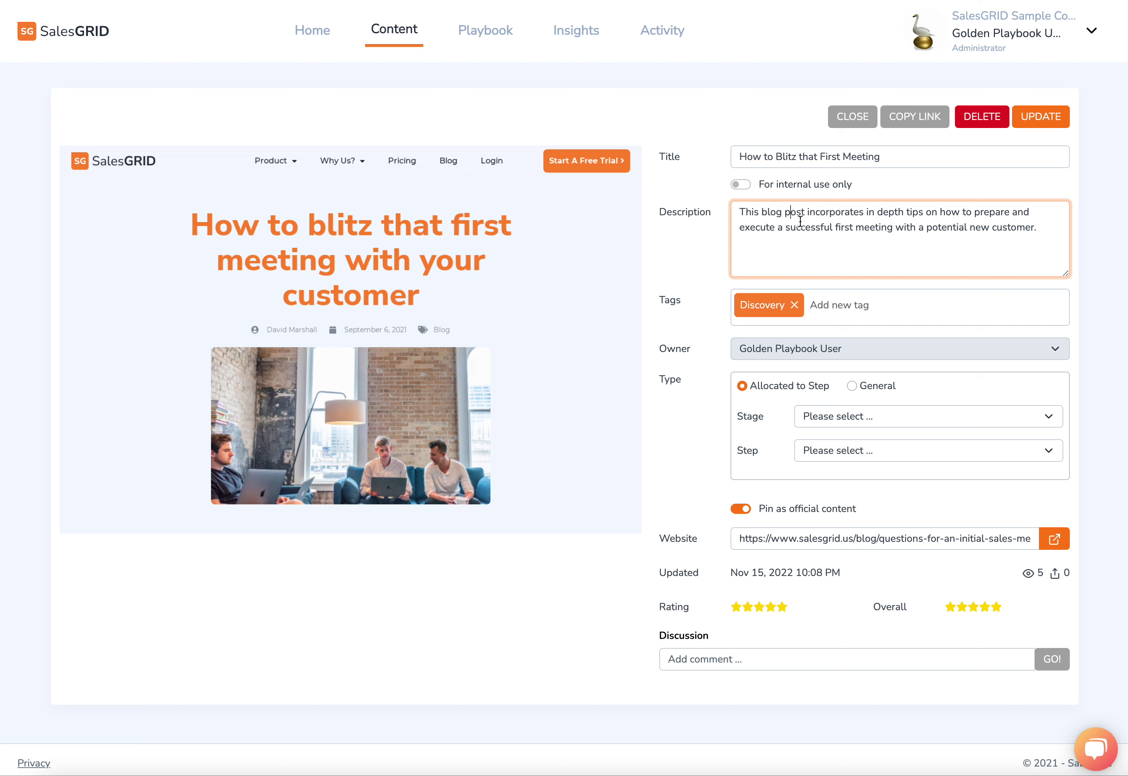
Add a 'First Meeting' tag, update the blog post, and close it back to results
click(808, 305)
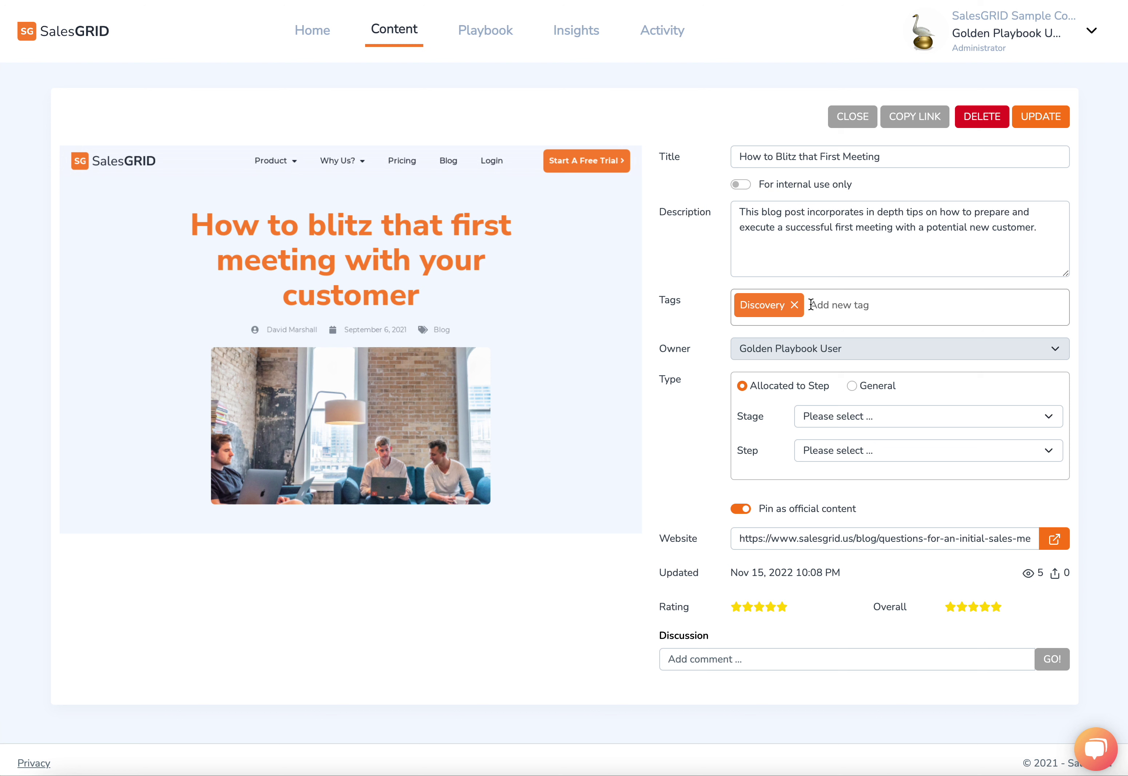
text(First Meeting)
key(Return)
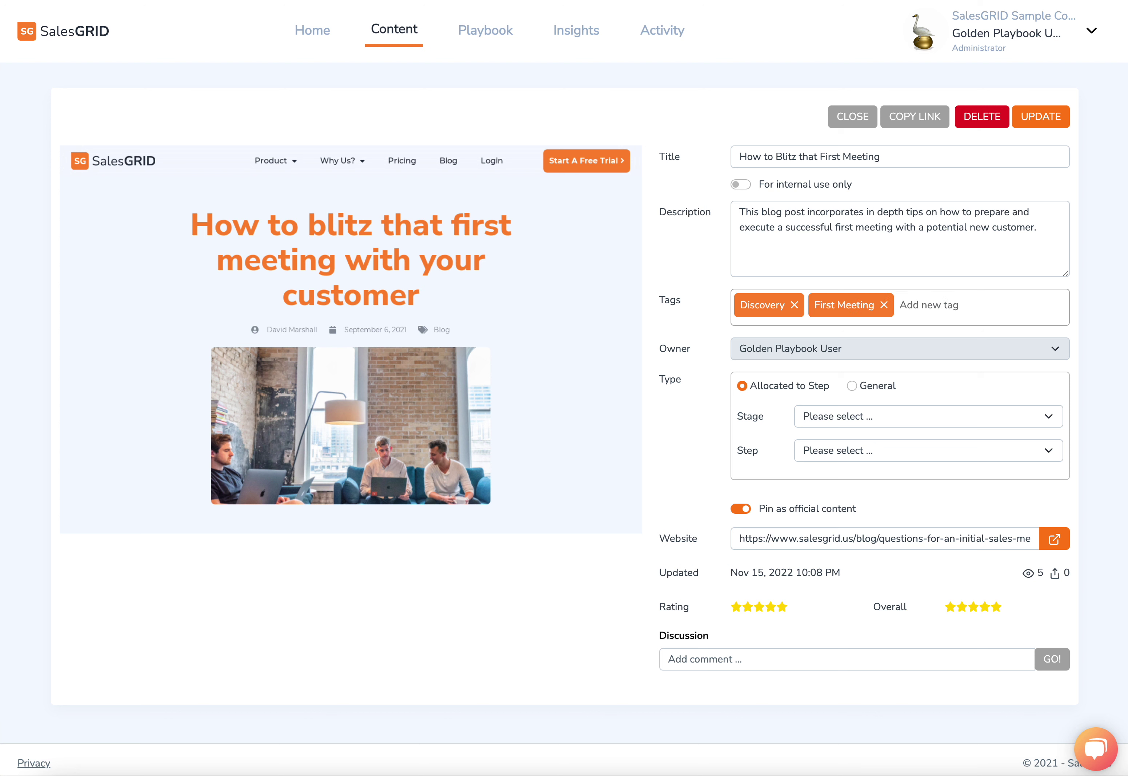
click(1057, 123)
click(1057, 122)
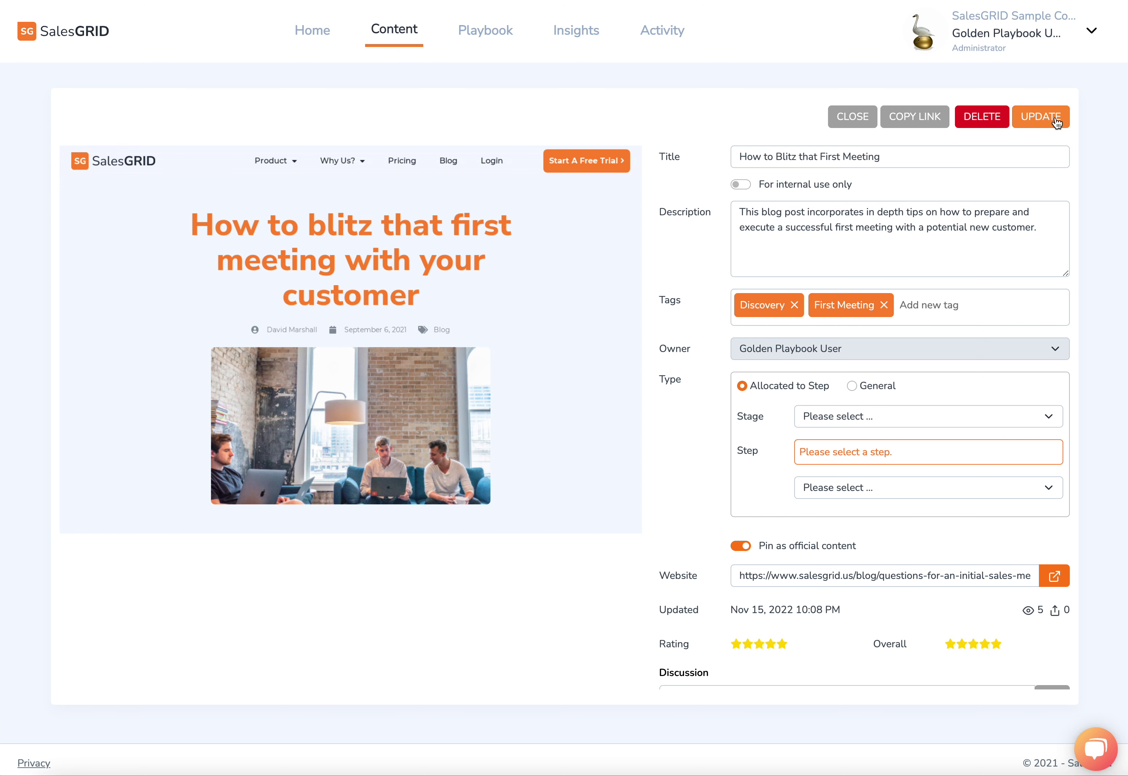
click(1057, 123)
click(1045, 125)
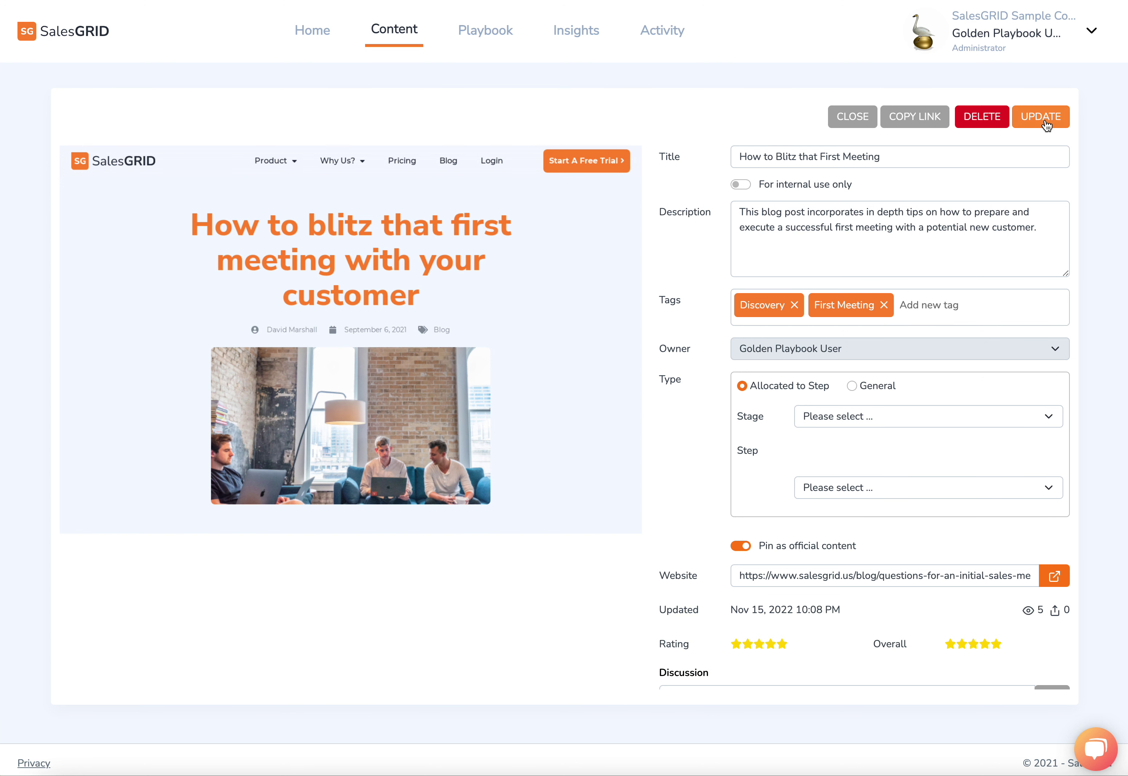
click(854, 121)
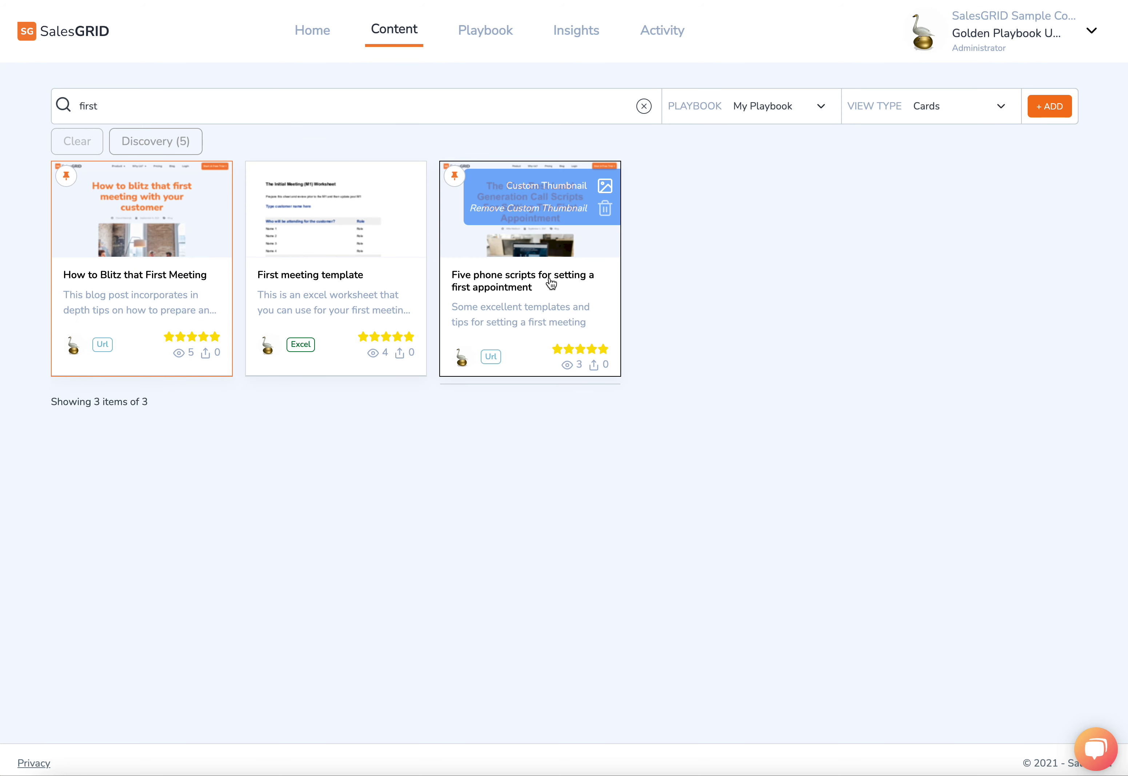
Clear the 'first' search and open the SalesGRID Buyer Persona Template from the full library
mouse_move(216, 307)
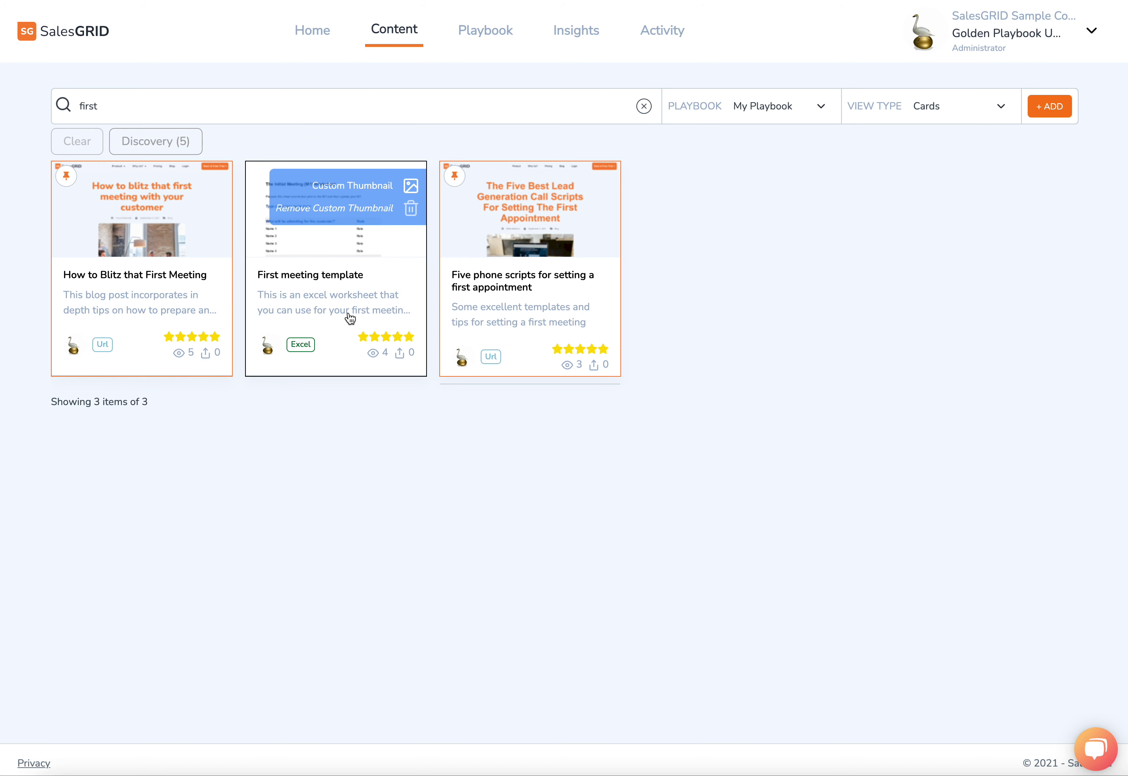
mouse_move(508, 301)
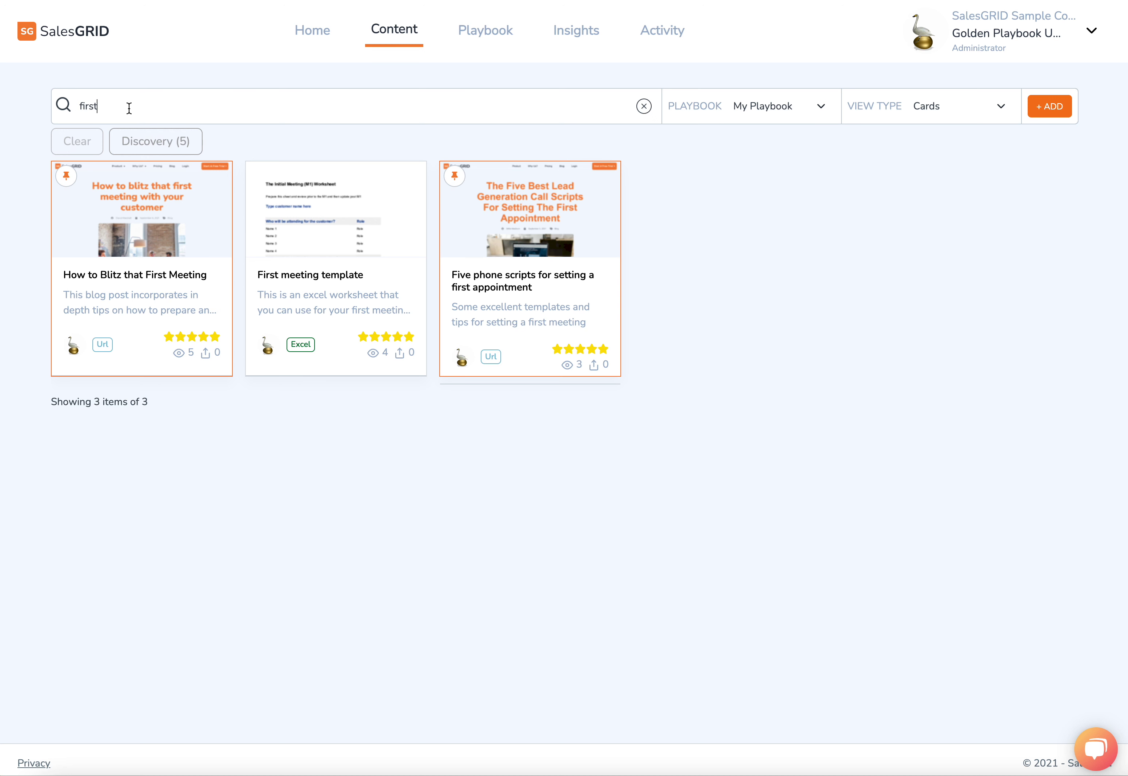
click(643, 107)
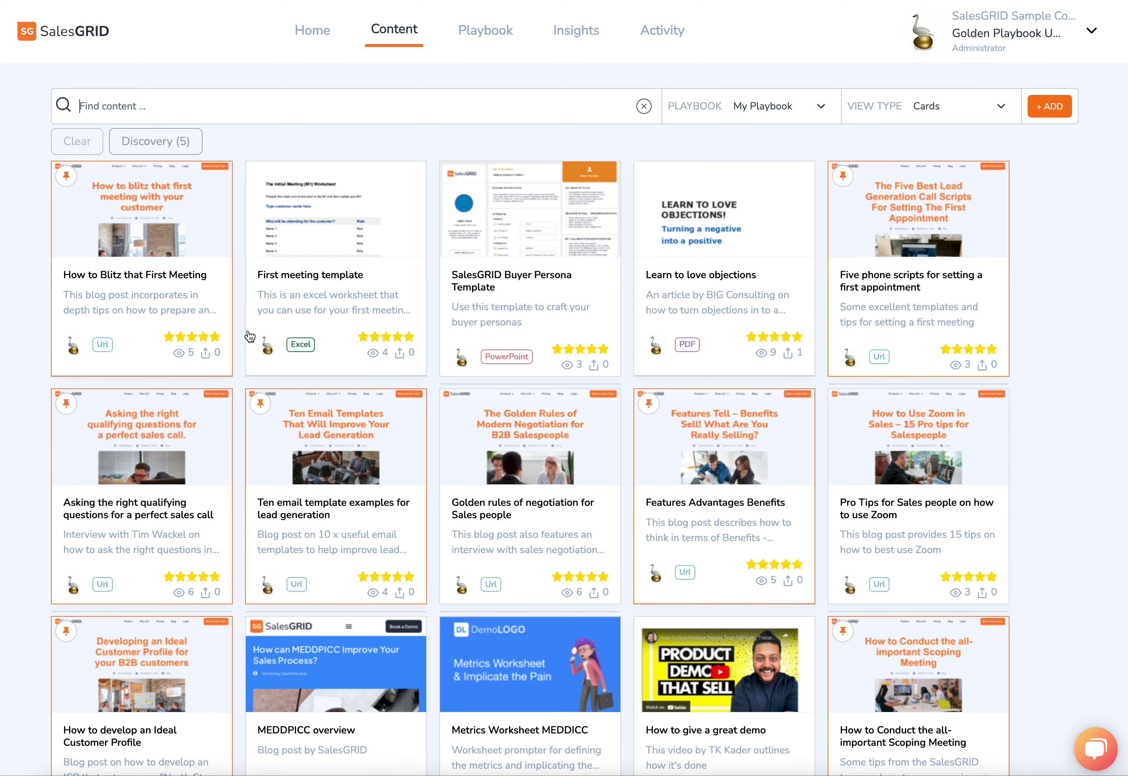
scroll(196, 275, down, 2)
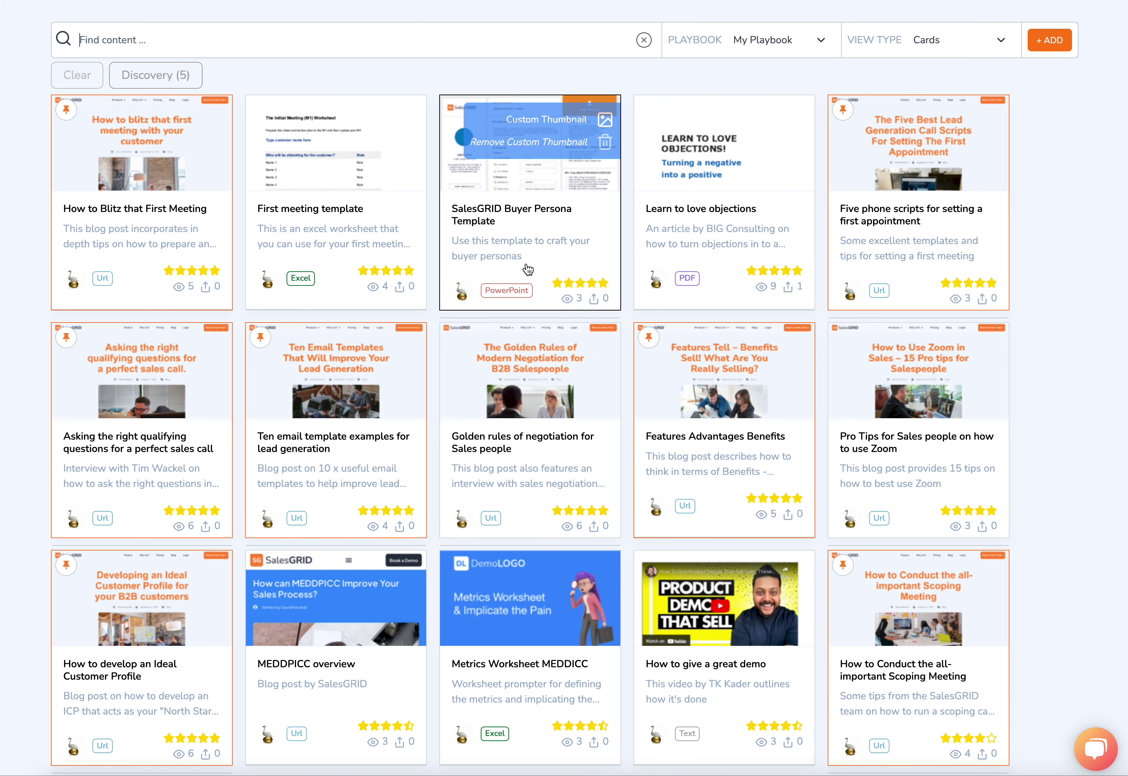
click(532, 245)
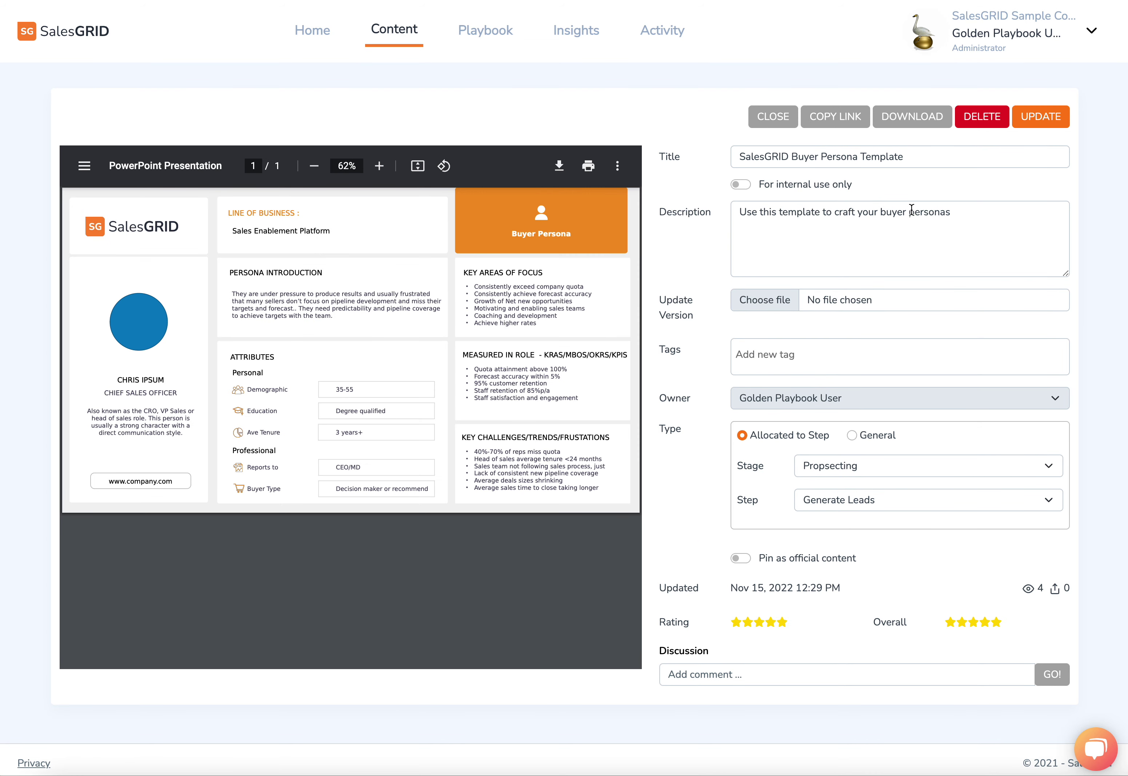
click(759, 149)
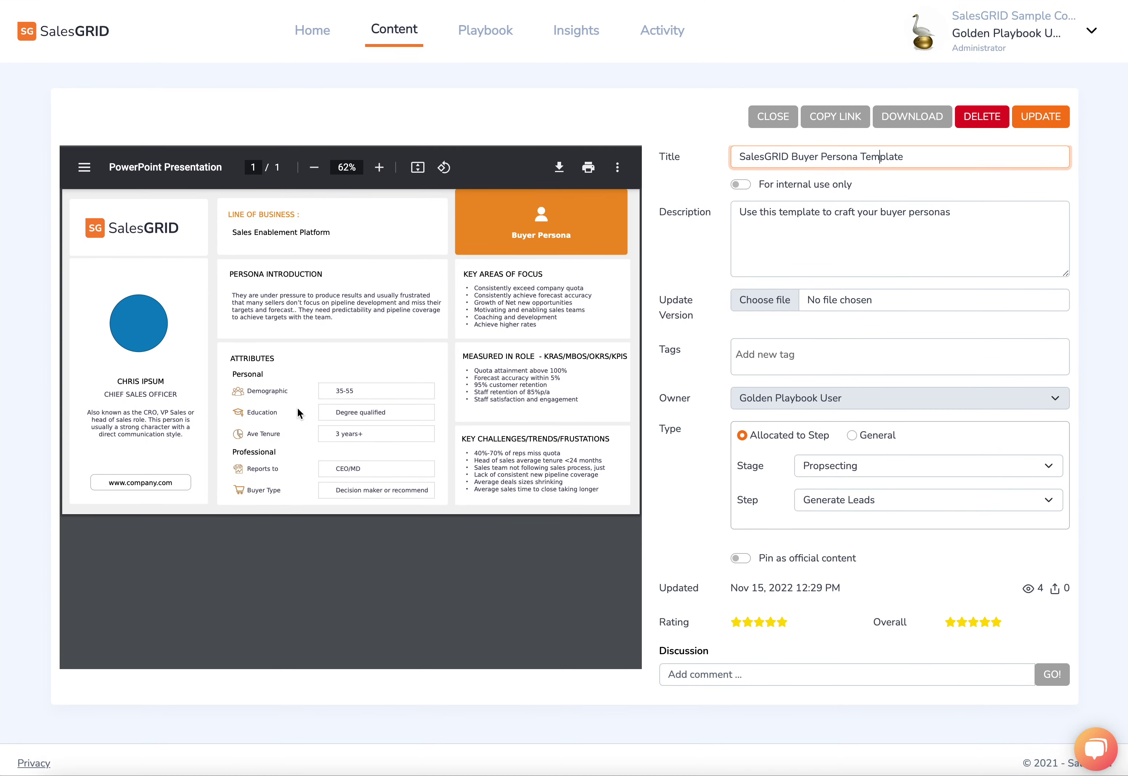
click(760, 130)
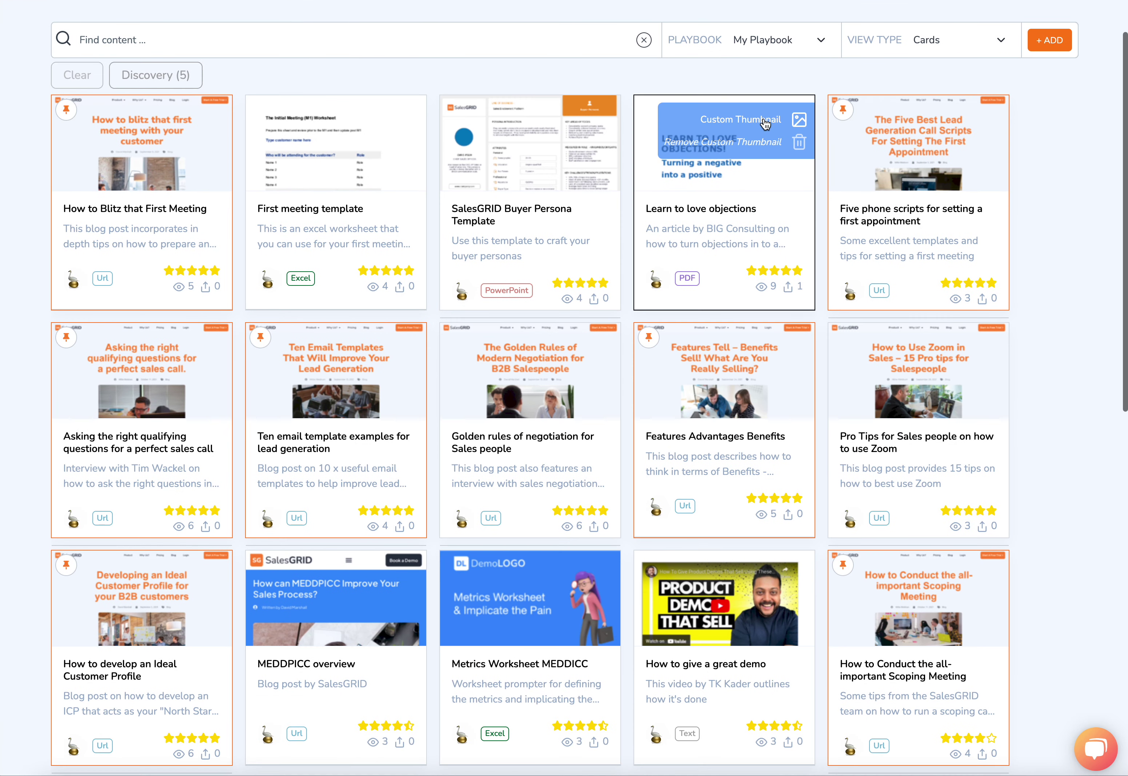
Copy the First meeting template's link, download its file, and close it
click(310, 243)
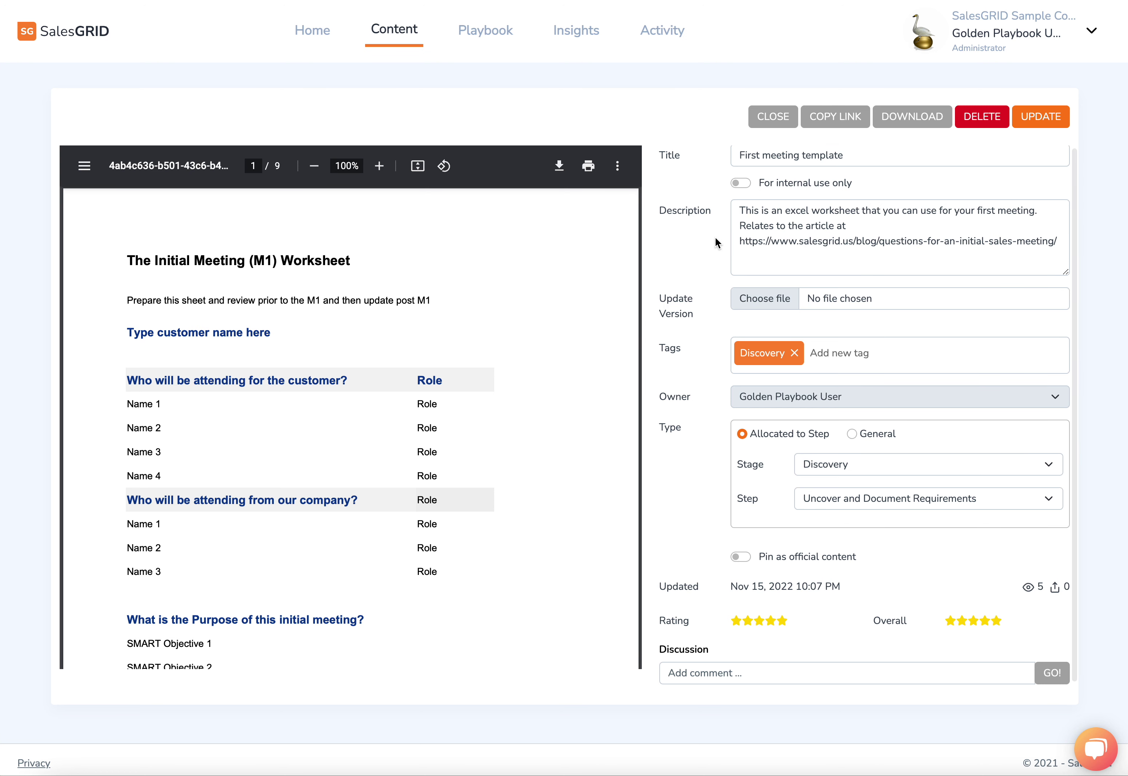
click(830, 118)
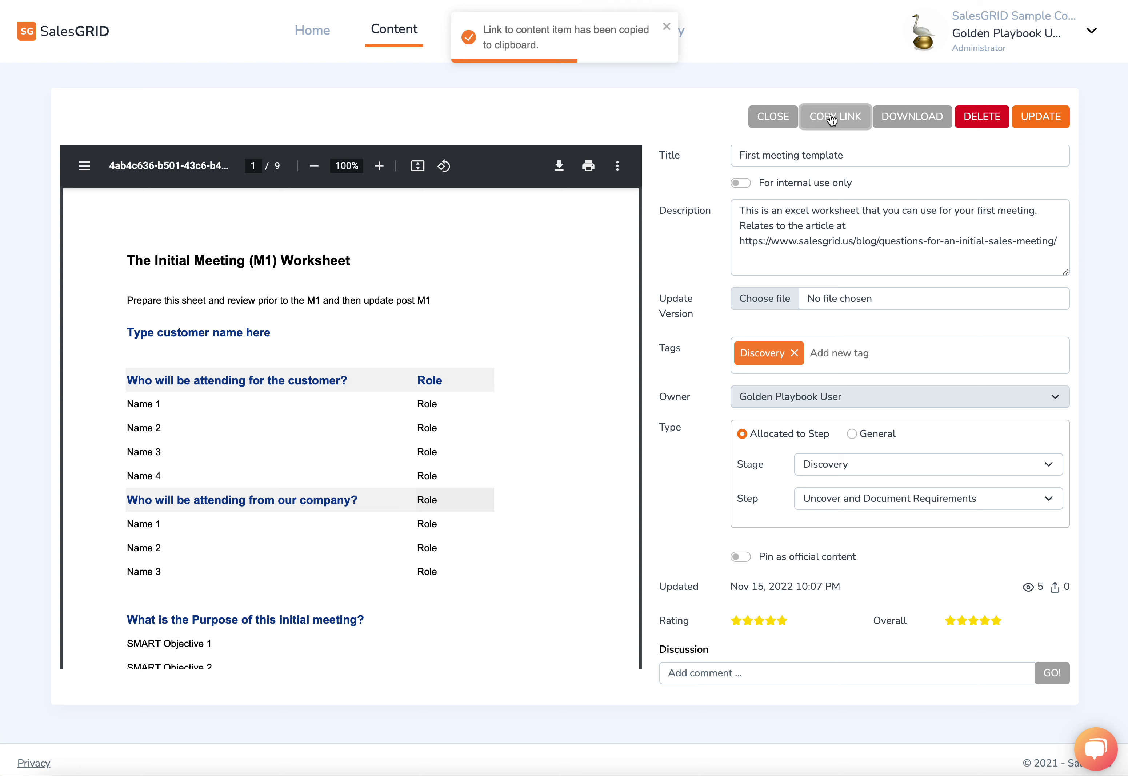
click(901, 120)
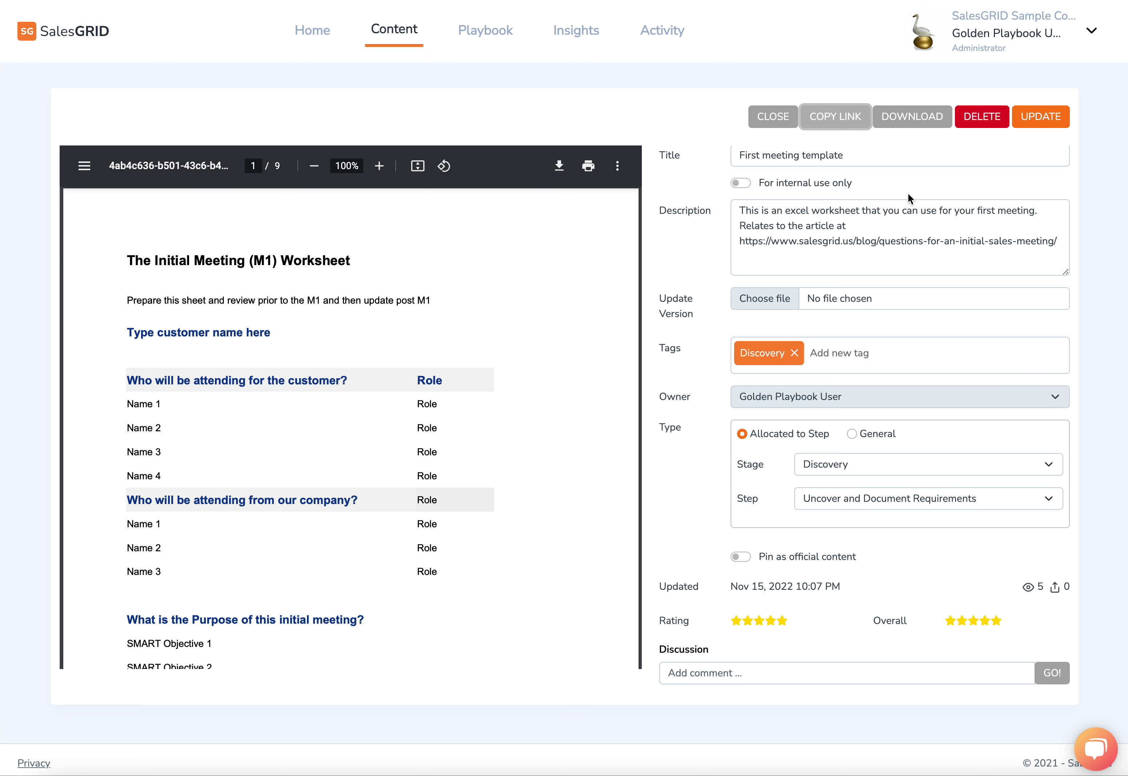
click(752, 109)
scroll(587, 326, down, 7)
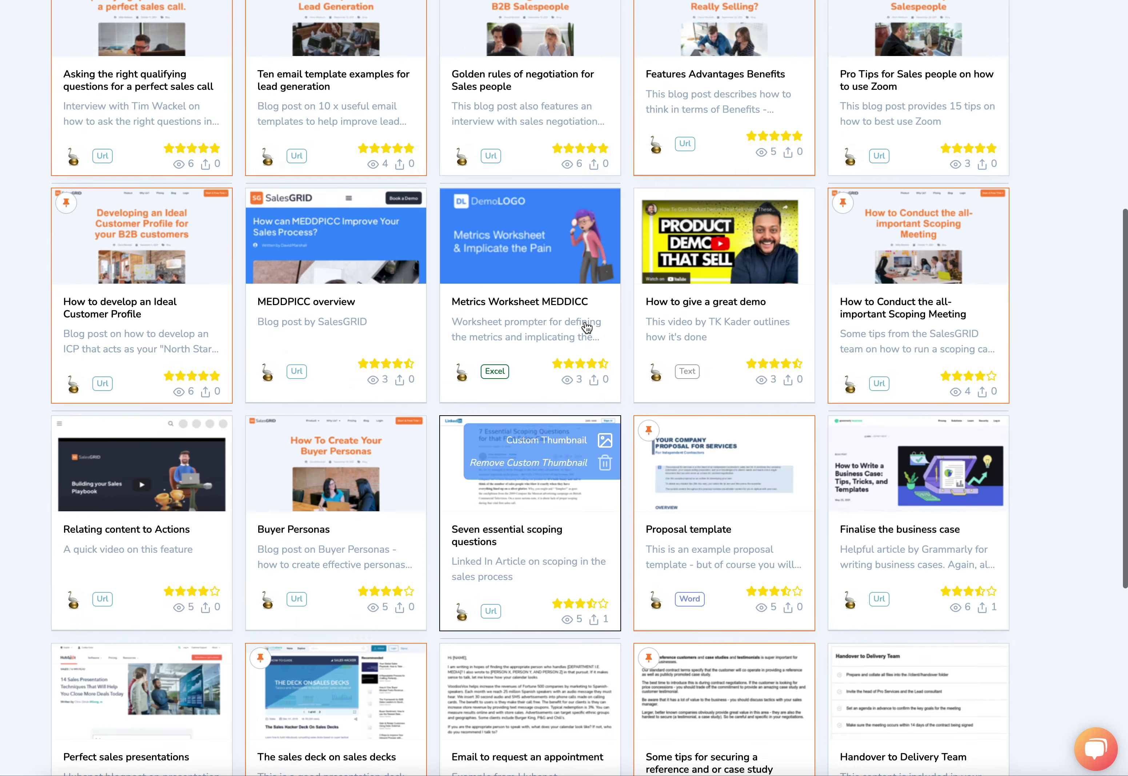
scroll(586, 327, up, 8)
Reopen a blank add-content form via Create Content/Upload File on the Home dashboard
click(1040, 108)
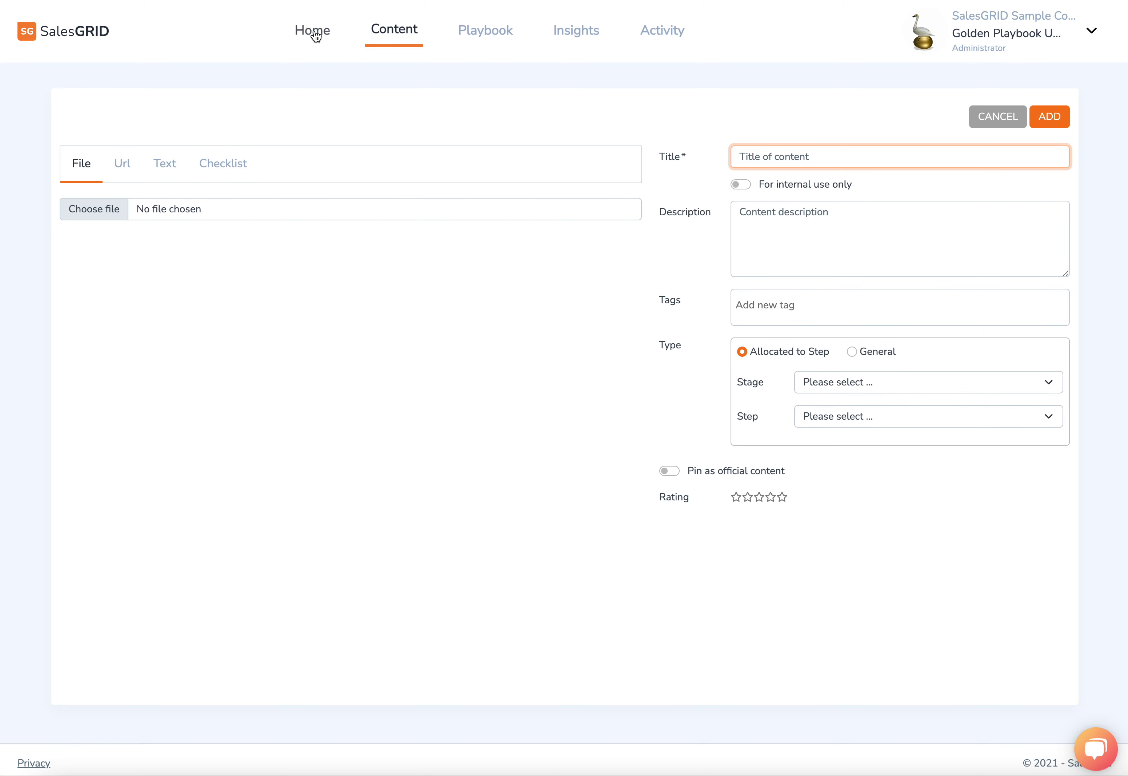
click(313, 32)
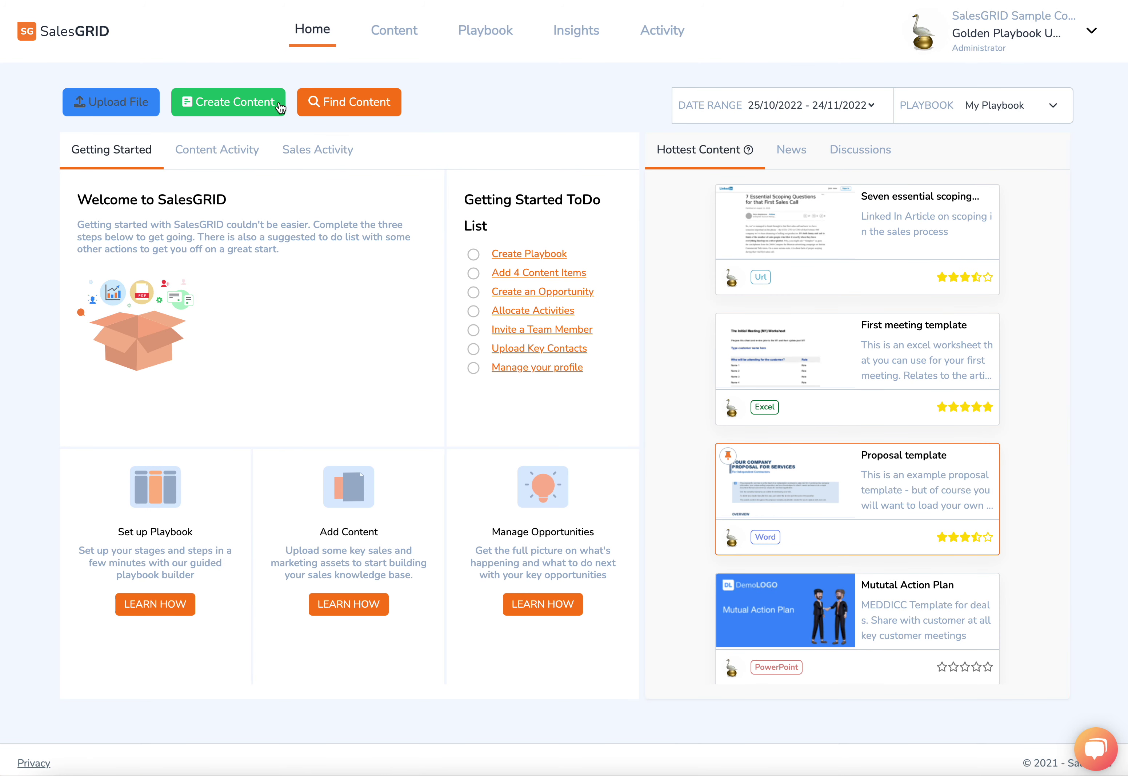
click(113, 104)
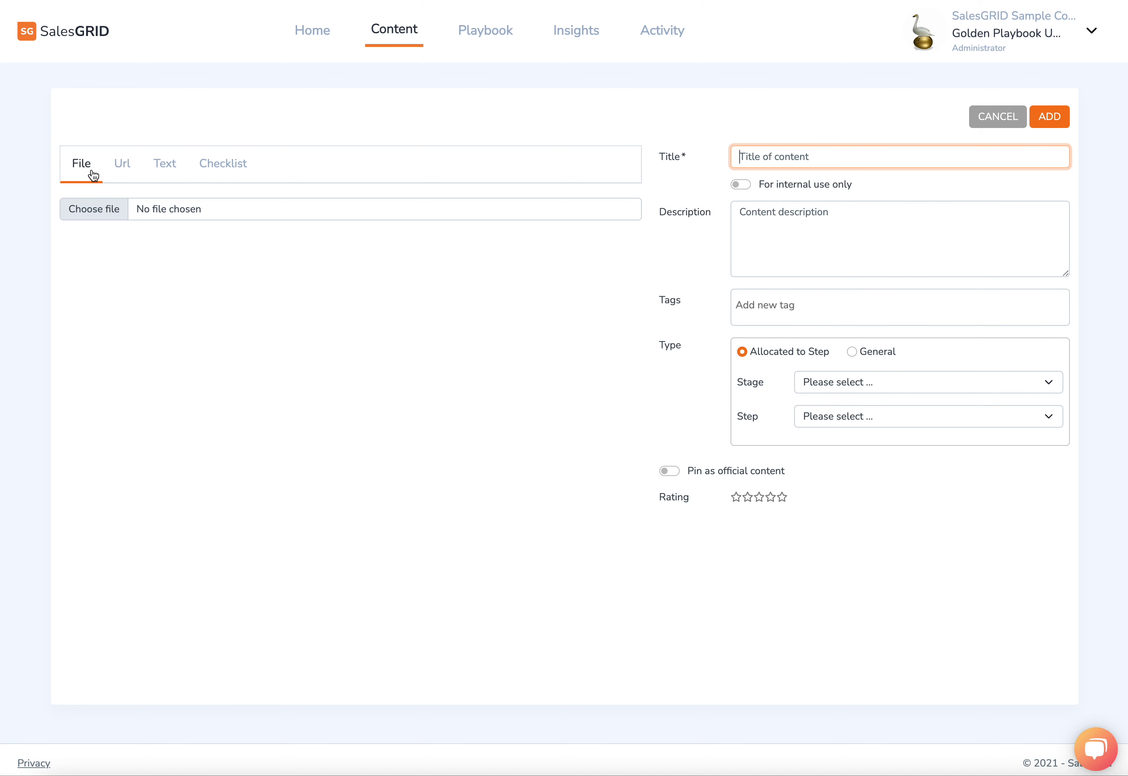
Try the Url source, then switch the new content to a Text source
click(121, 163)
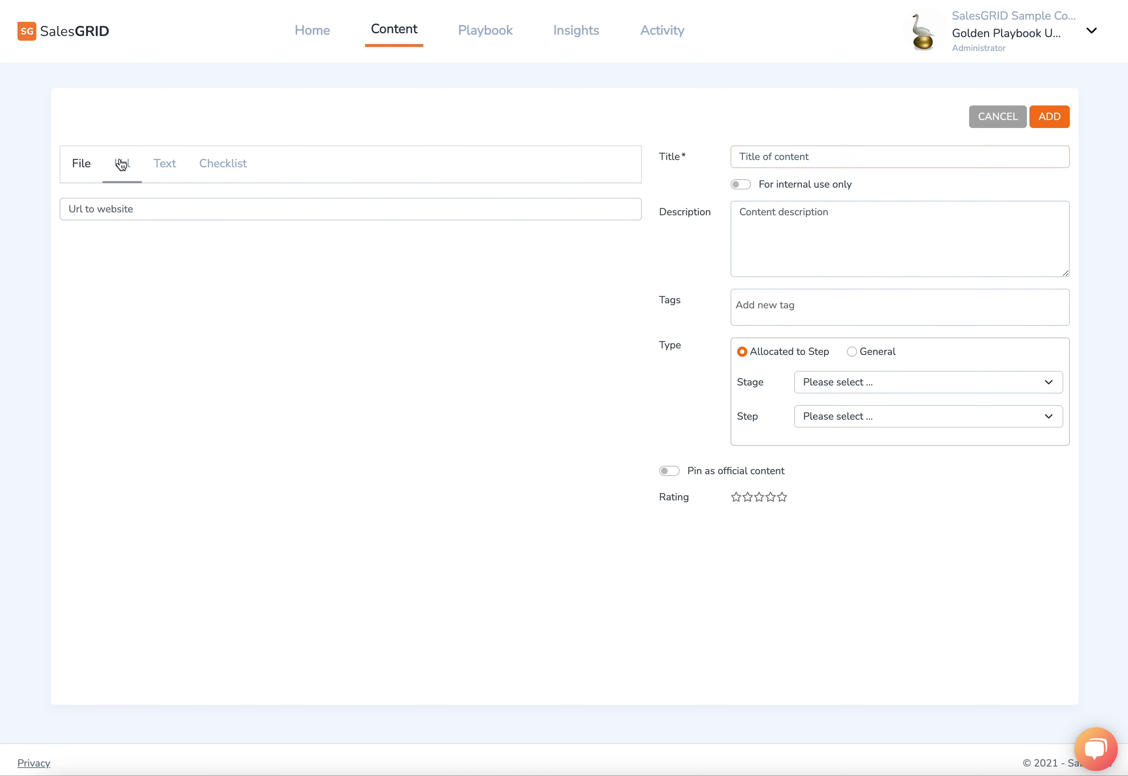
click(90, 211)
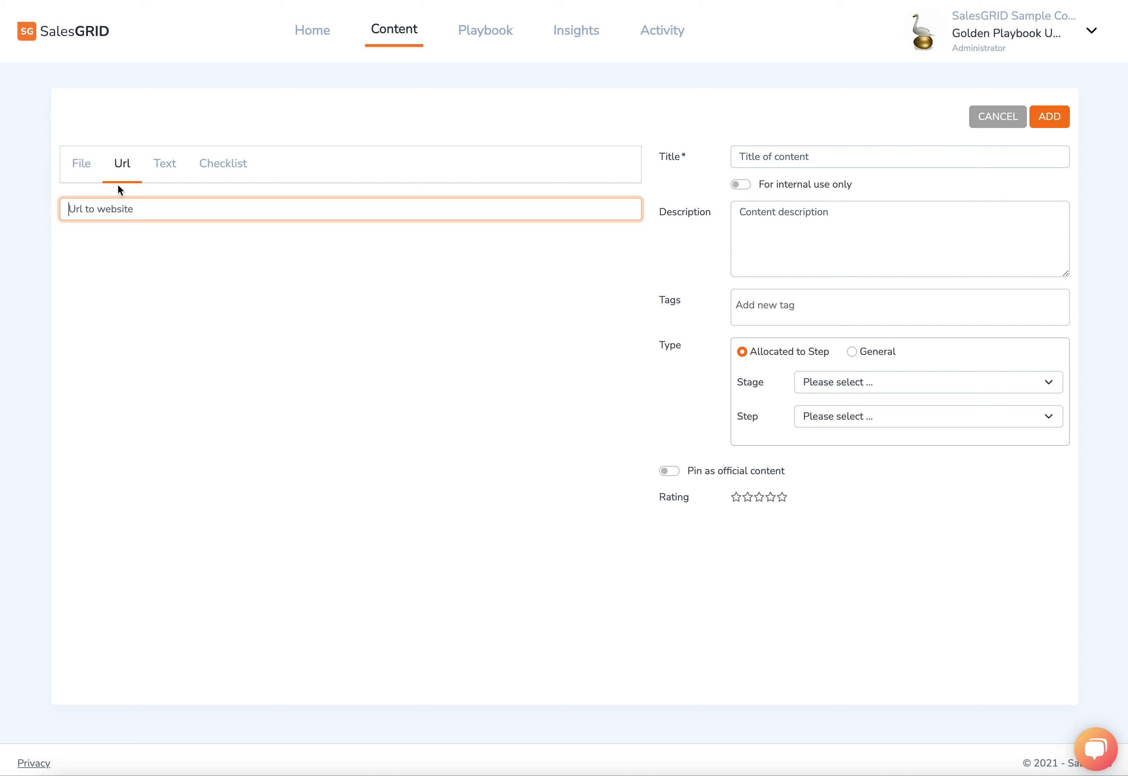
click(172, 163)
click(162, 252)
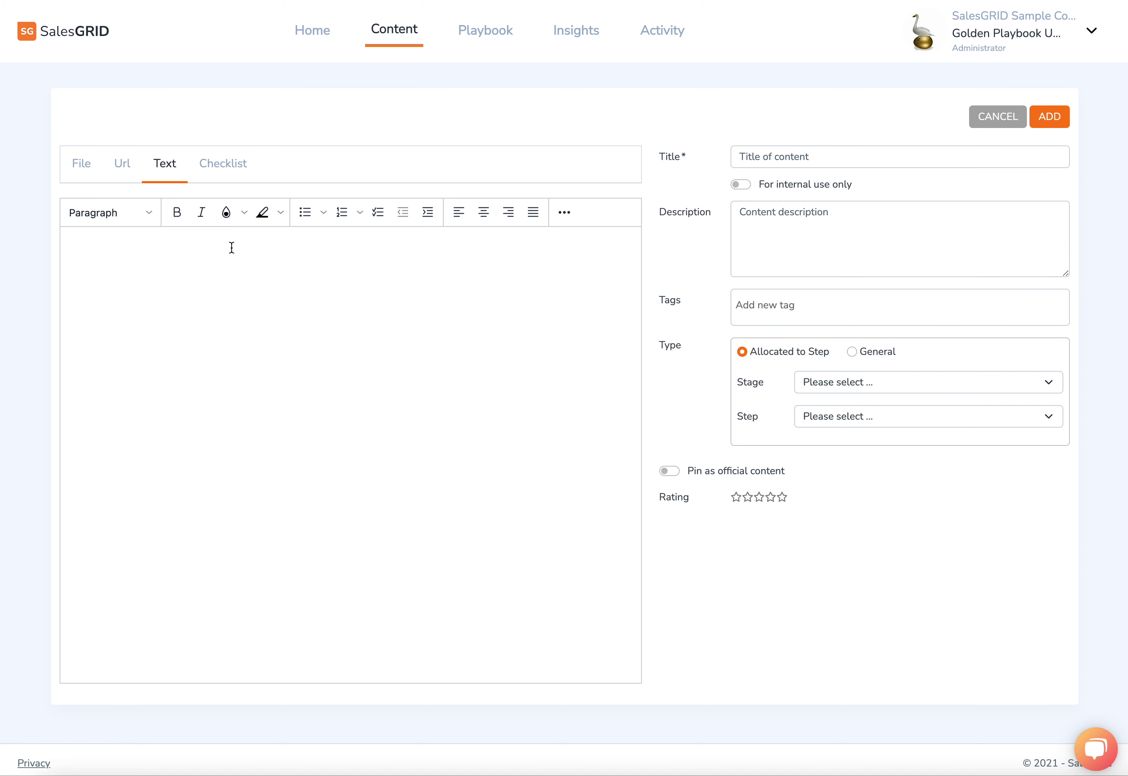
View the text body's HTML source, cancel it, then switch the source to Checklist
click(564, 212)
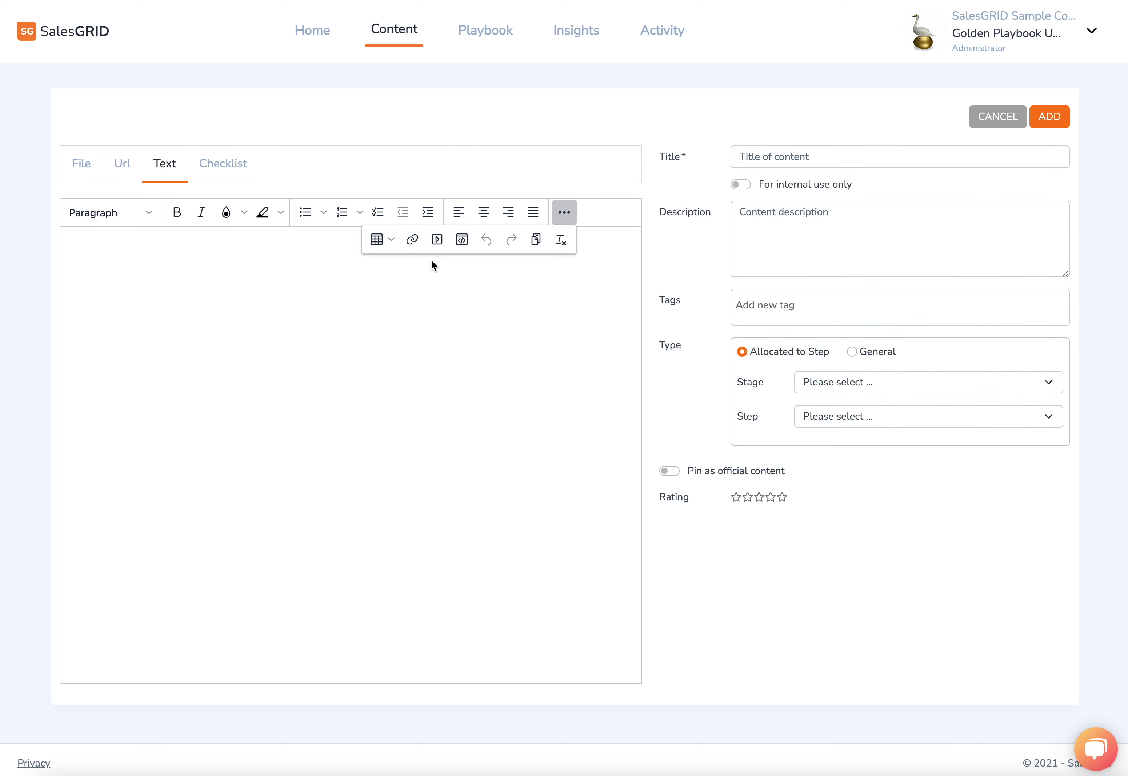
click(460, 240)
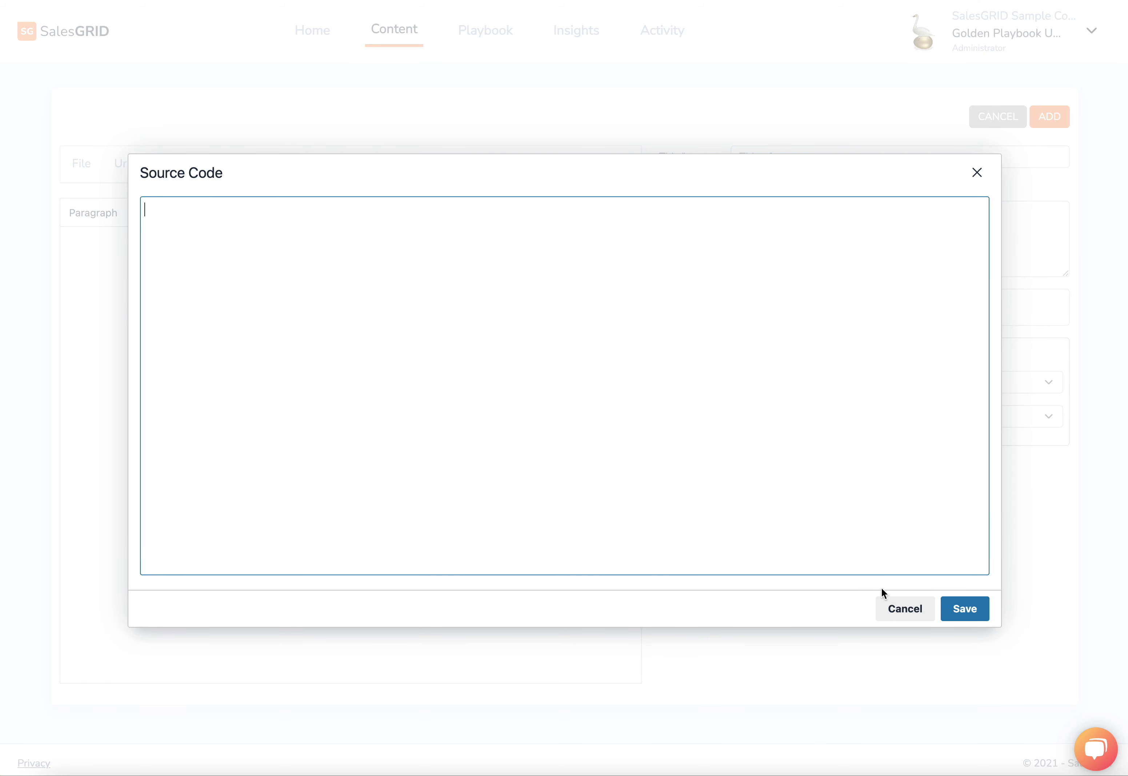
click(905, 609)
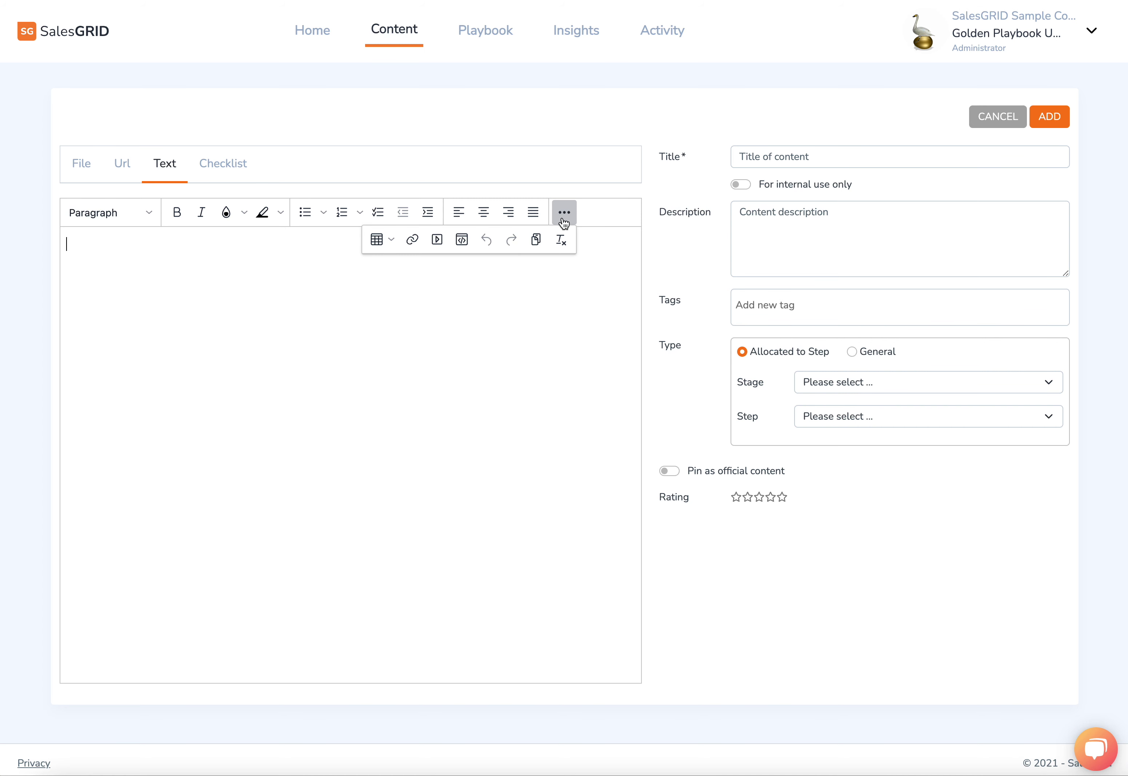
click(281, 274)
click(225, 169)
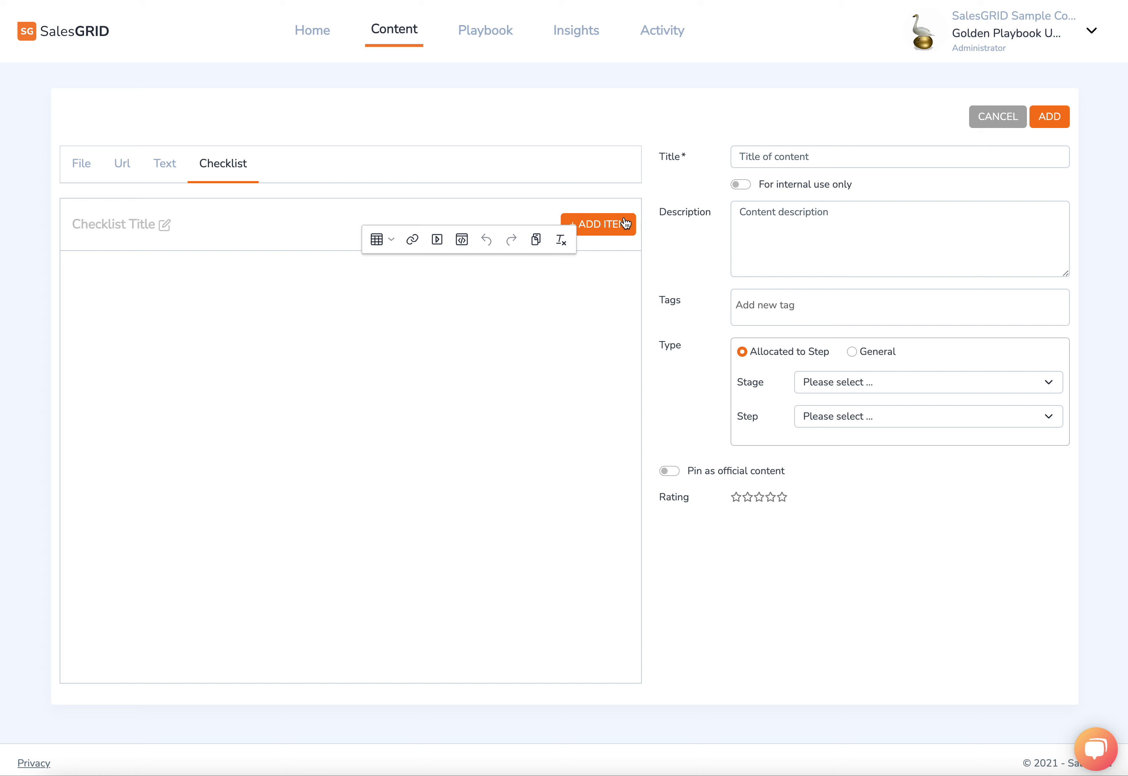
Add an empty checklist item and try the Title and Description fields
click(609, 226)
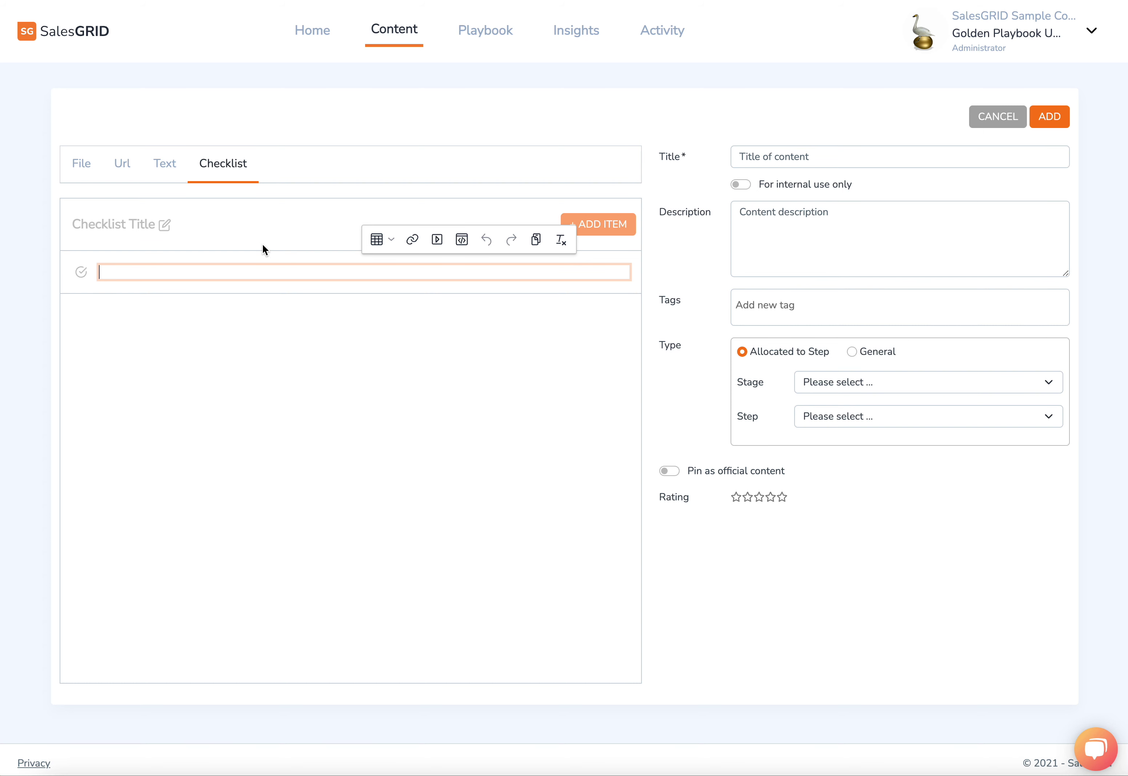
click(753, 156)
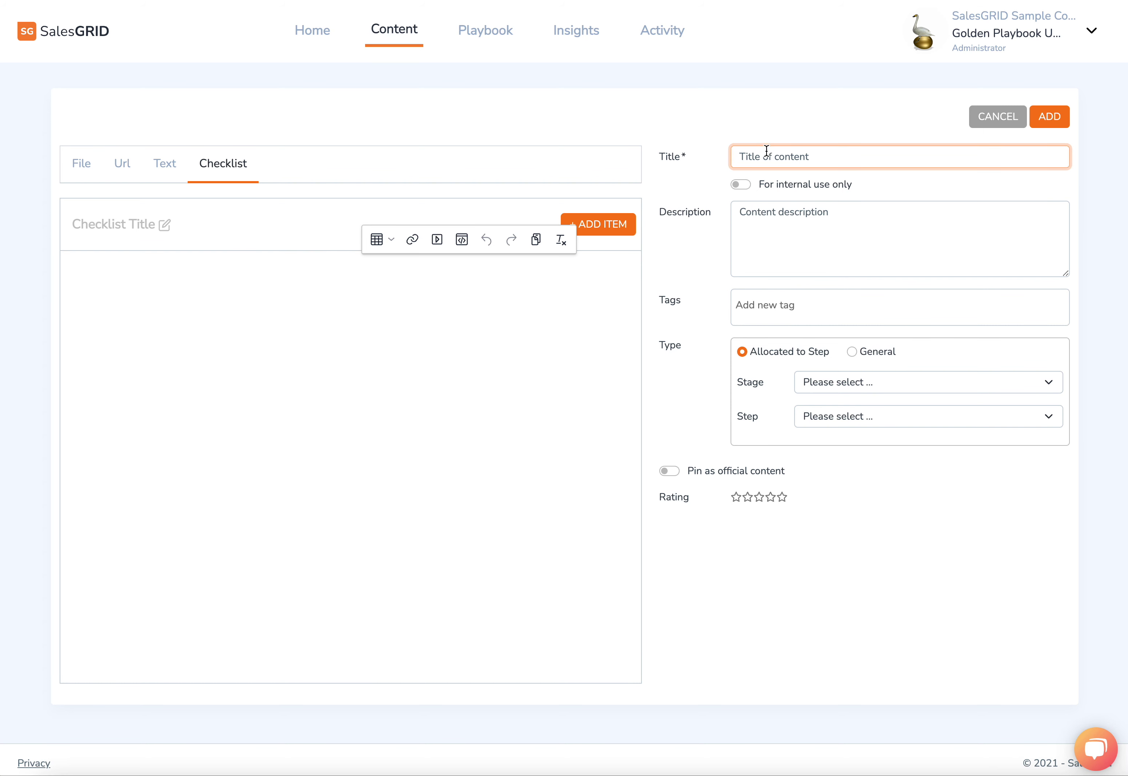
click(763, 216)
click(744, 153)
click(763, 221)
click(747, 153)
click(742, 216)
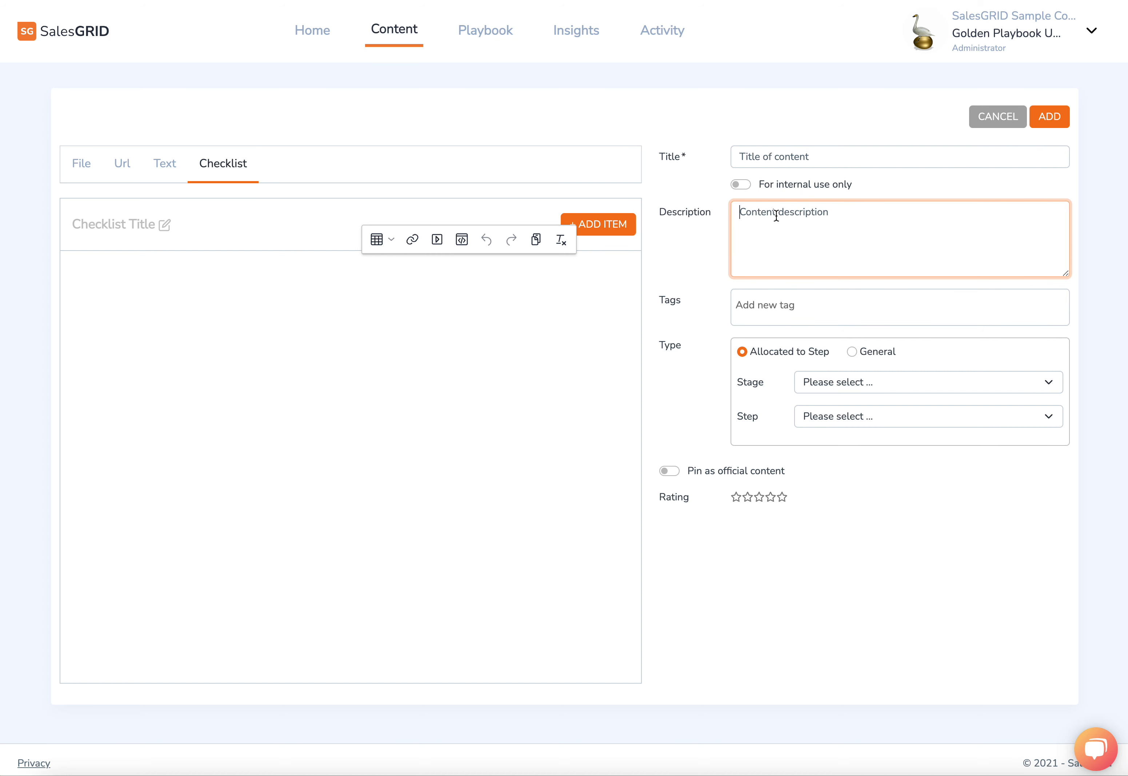
Try the Tags field, clear it, and cancel the new content without saving
click(752, 305)
text(f)
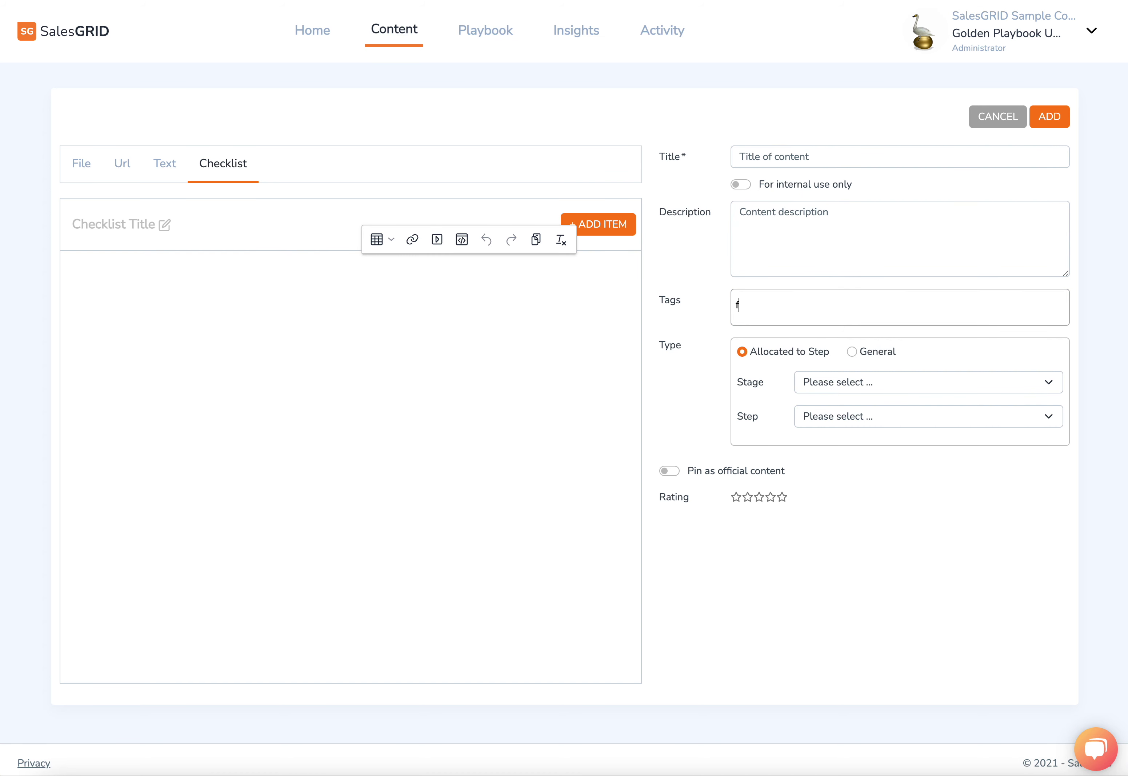
key(BackSpace)
text(d)
key(BackSpace)
click(1002, 116)
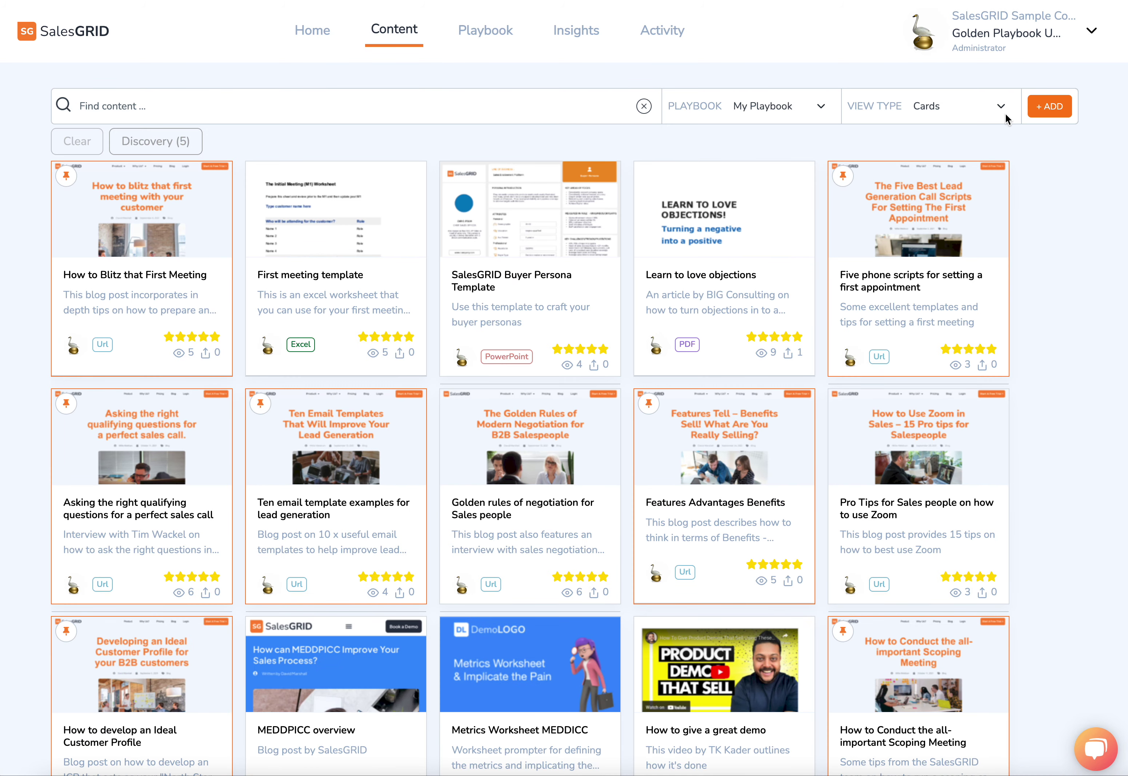
Flag the SalesGRID Buyer Persona Template 'For internal use only' and update it
scroll(556, 411, down, 1)
scroll(556, 411, up, 1)
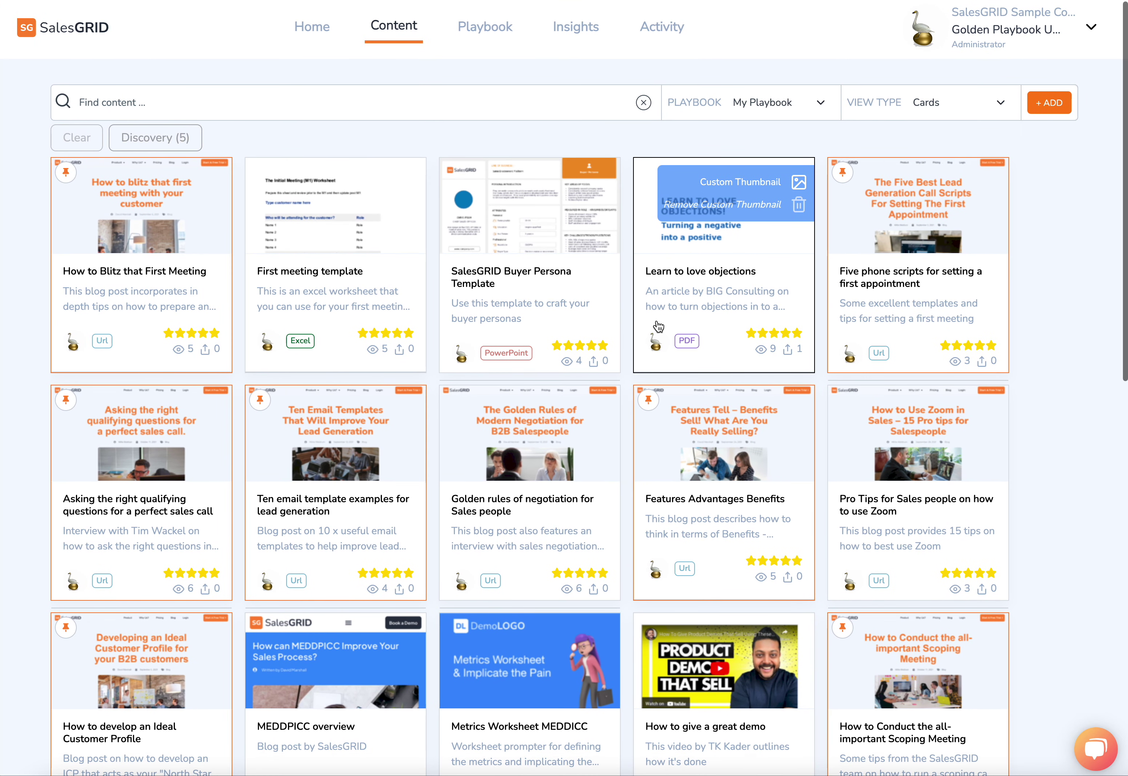
scroll(658, 327, down, 1)
click(531, 305)
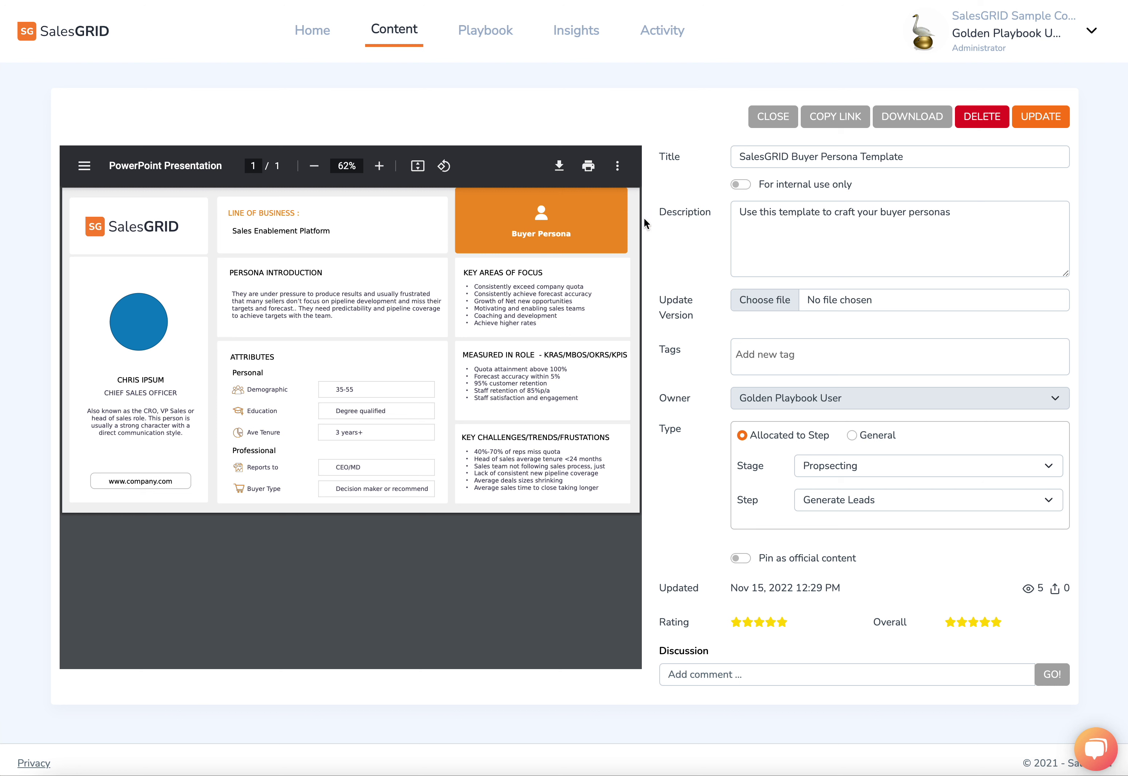
click(737, 185)
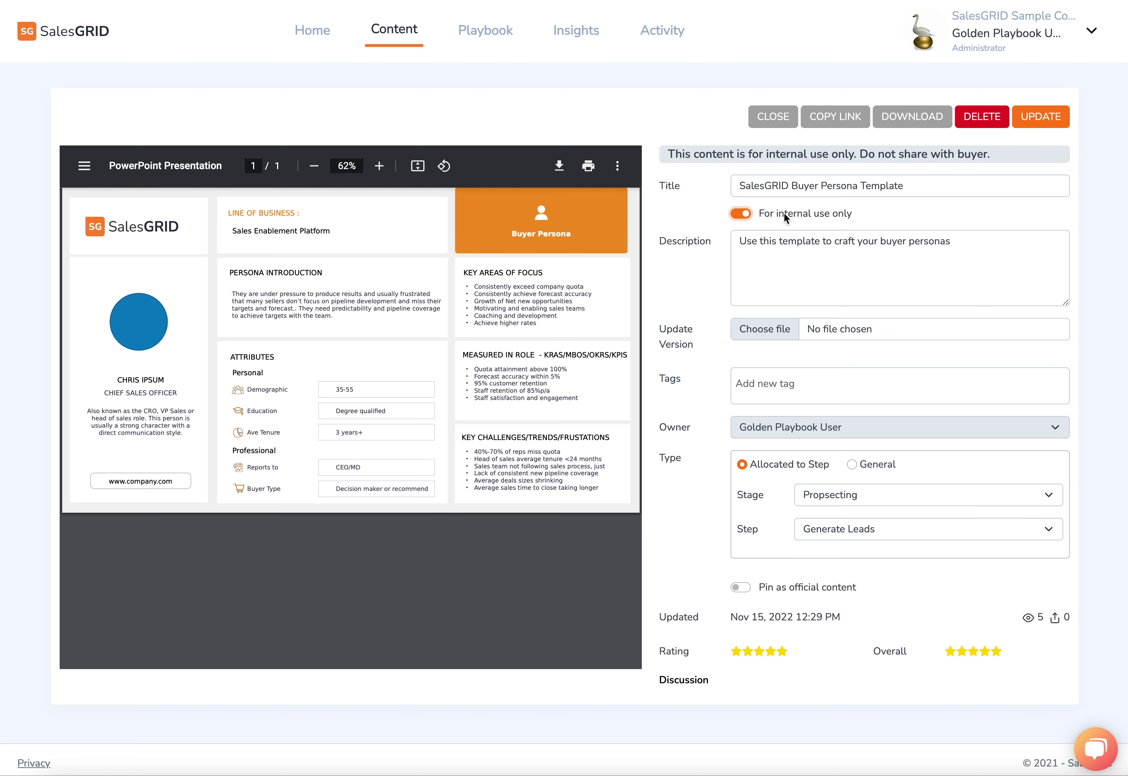
drag(705, 154, 980, 153)
click(1033, 119)
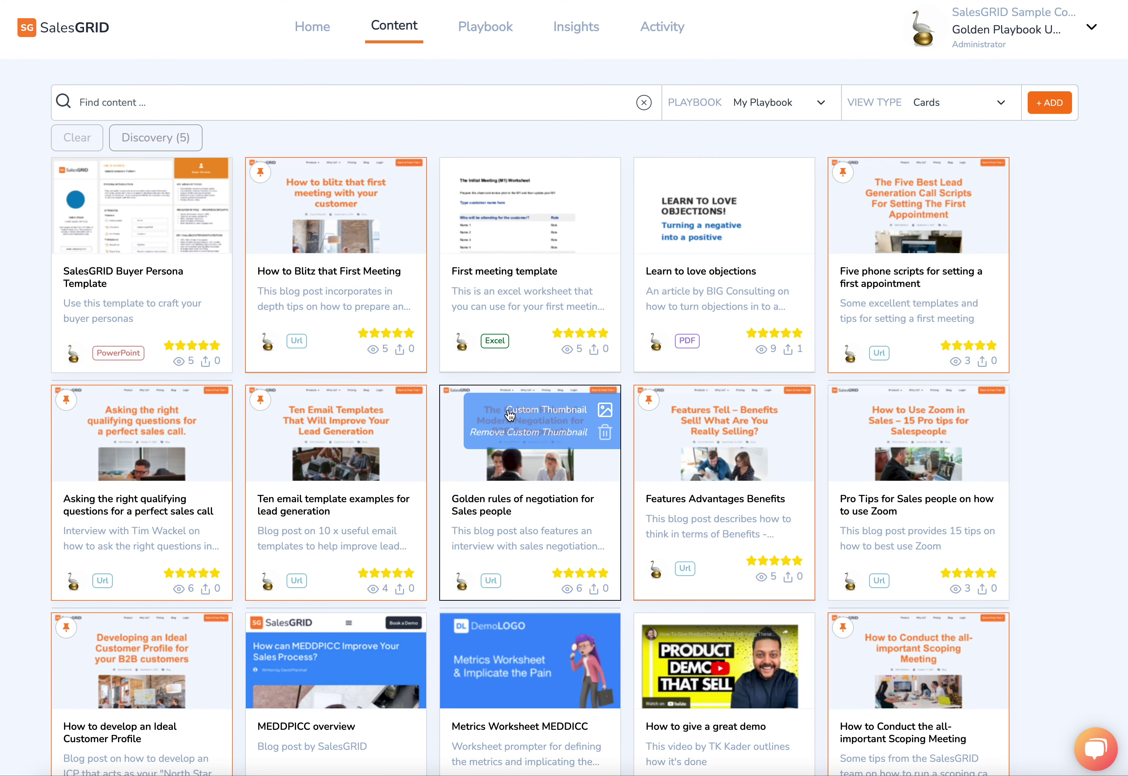
scroll(513, 452, up, 1)
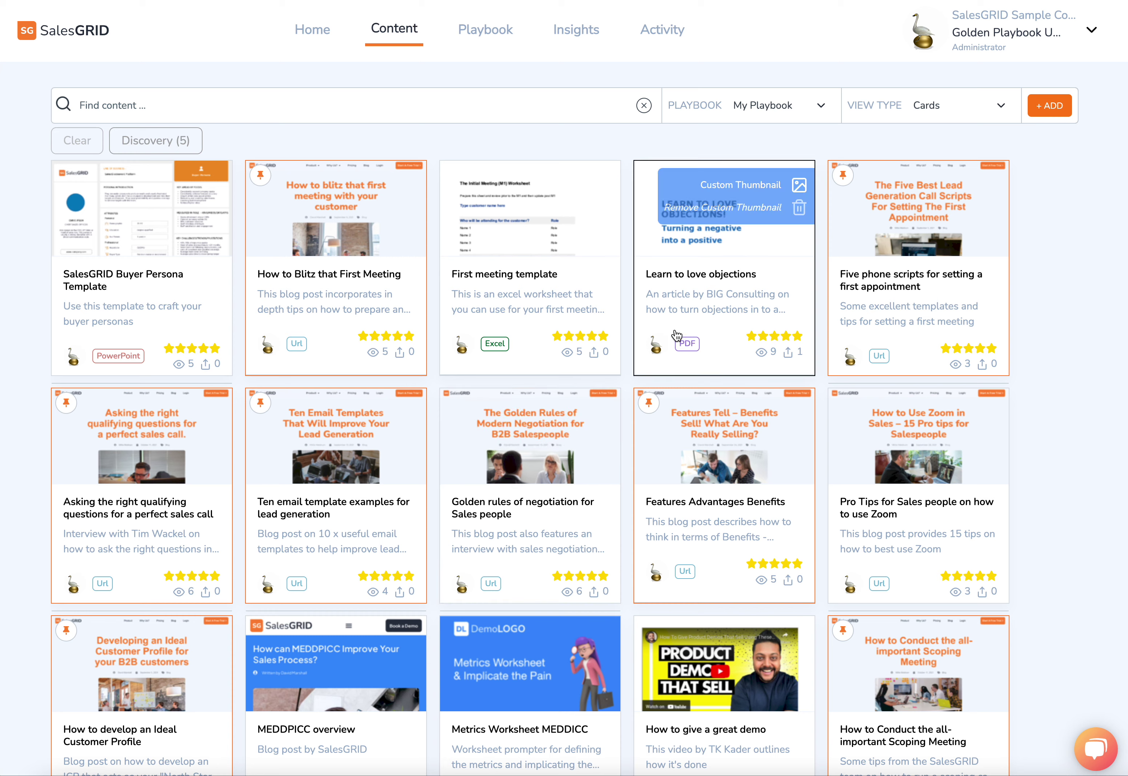
scroll(707, 494, down, 10)
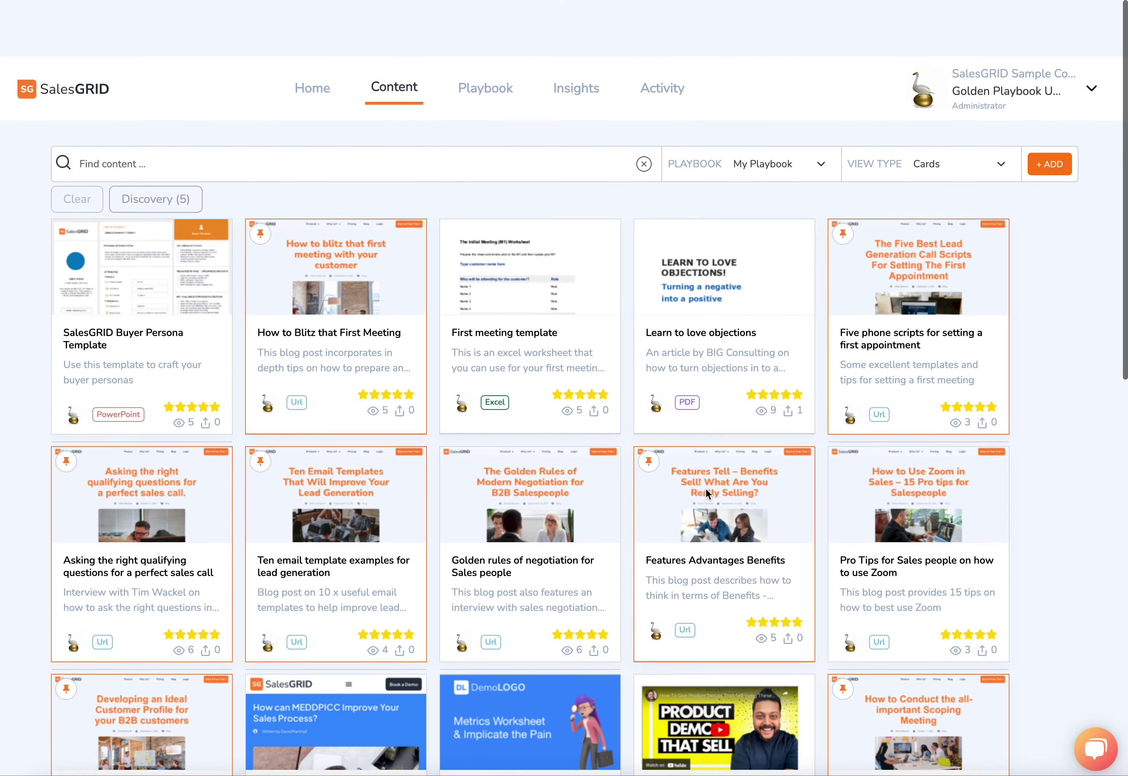
scroll(706, 493, down, 5)
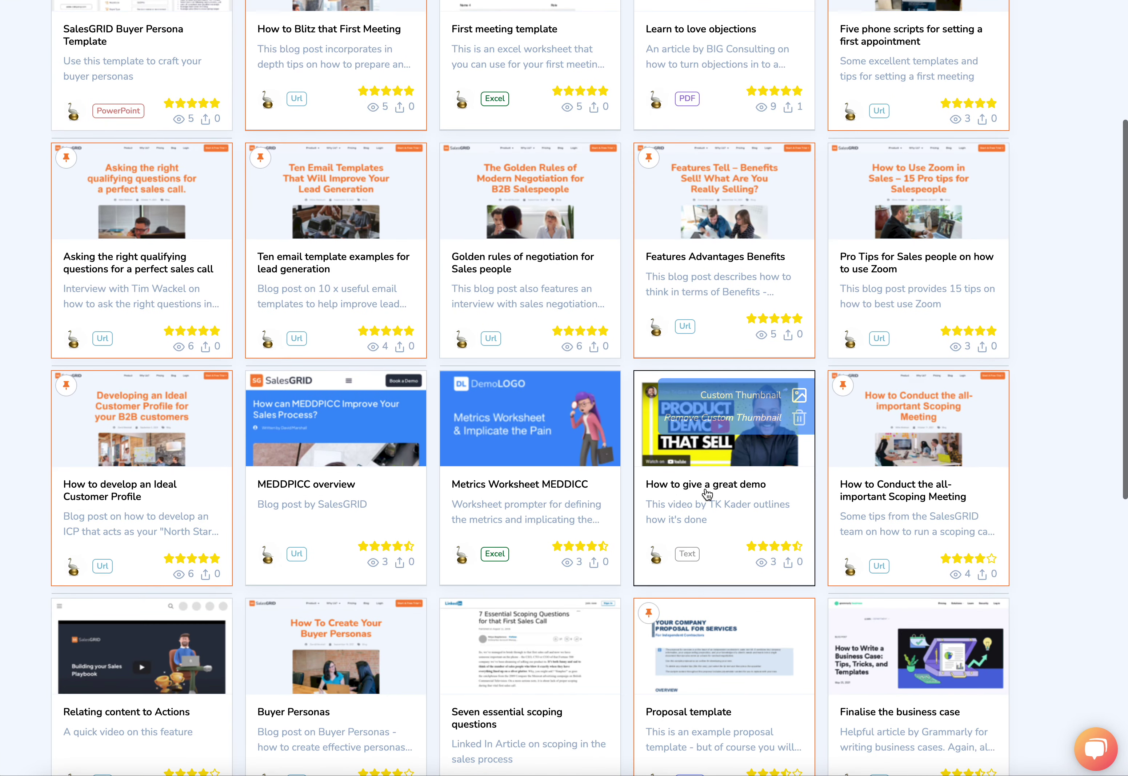
Preview and close 'How to give a great demo', then go to the Playbook board
click(707, 493)
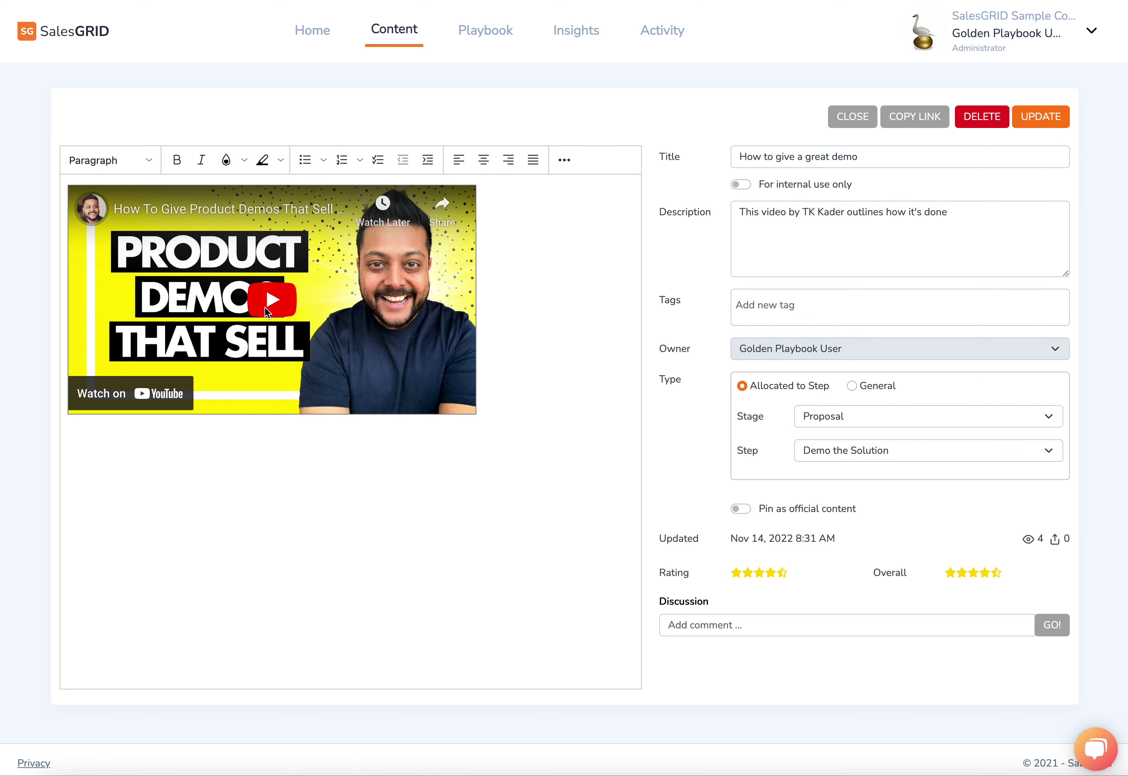
click(857, 125)
scroll(859, 121, down, 1)
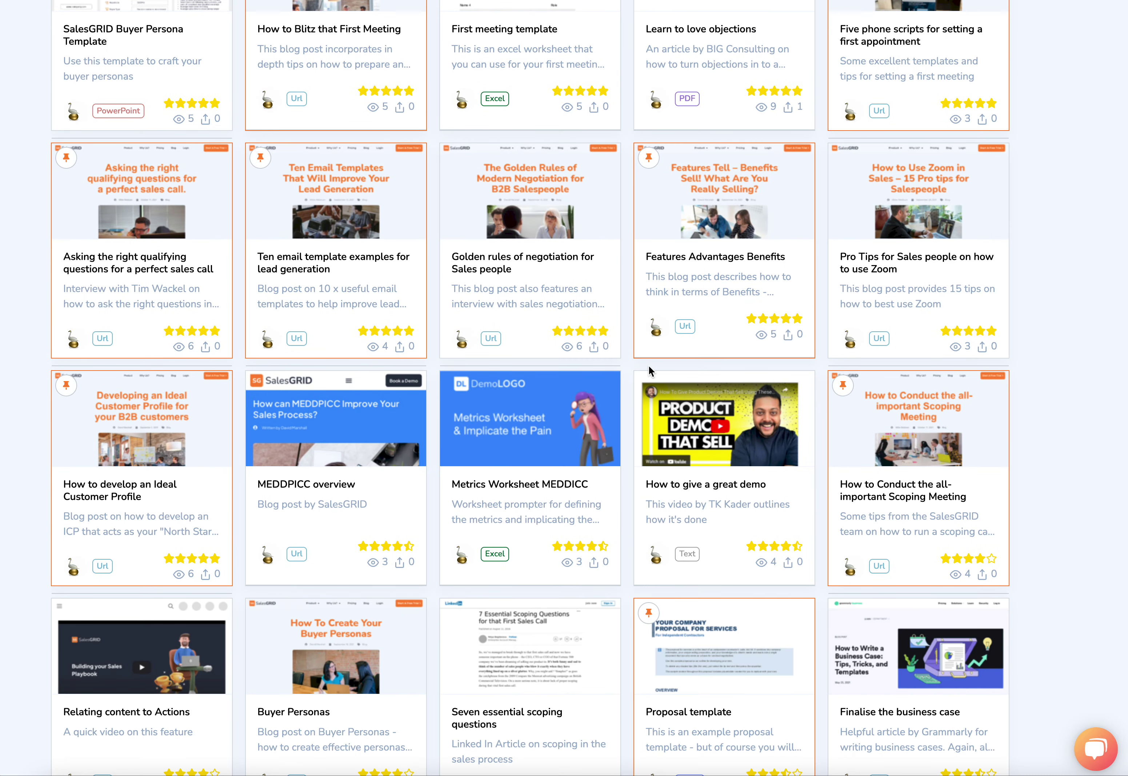
scroll(649, 371, down, 1)
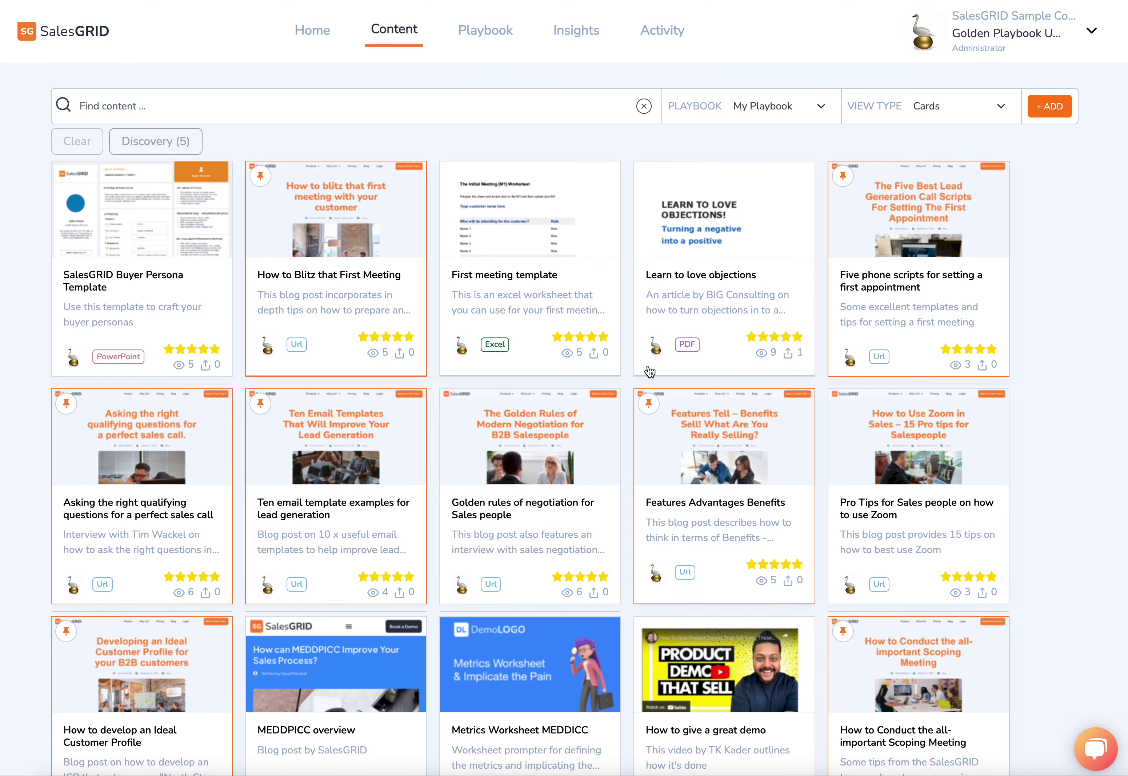
mouse_move(543, 206)
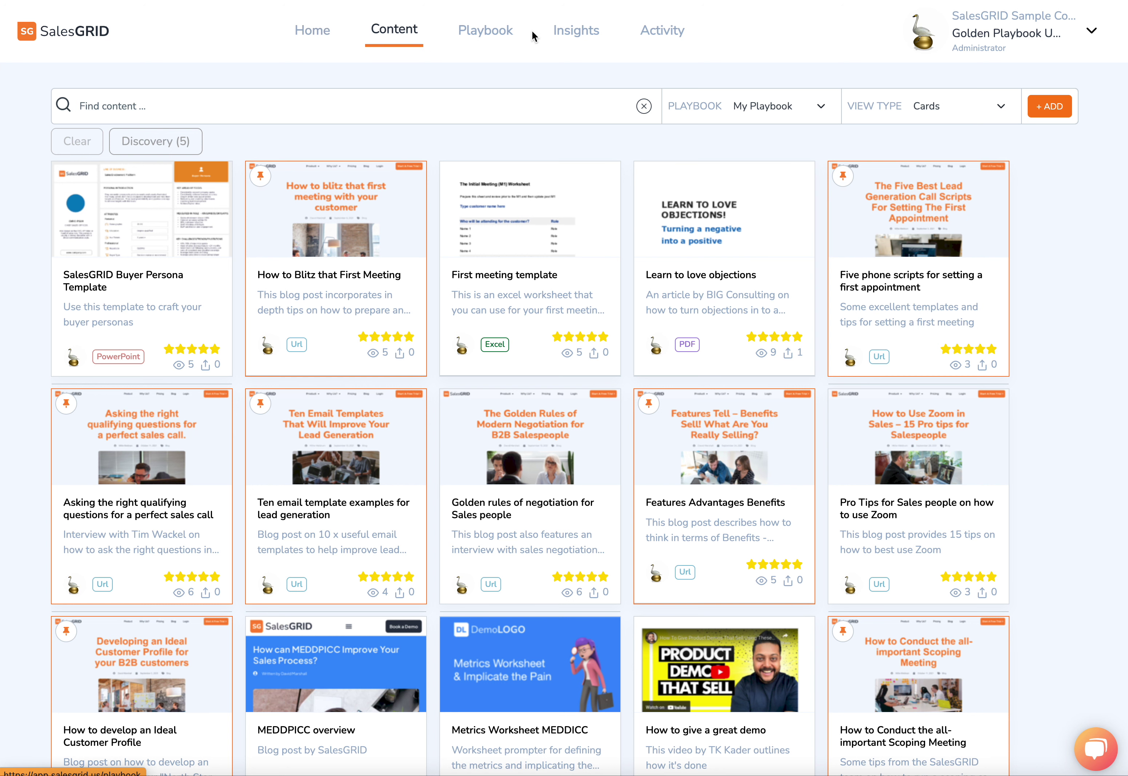
click(487, 32)
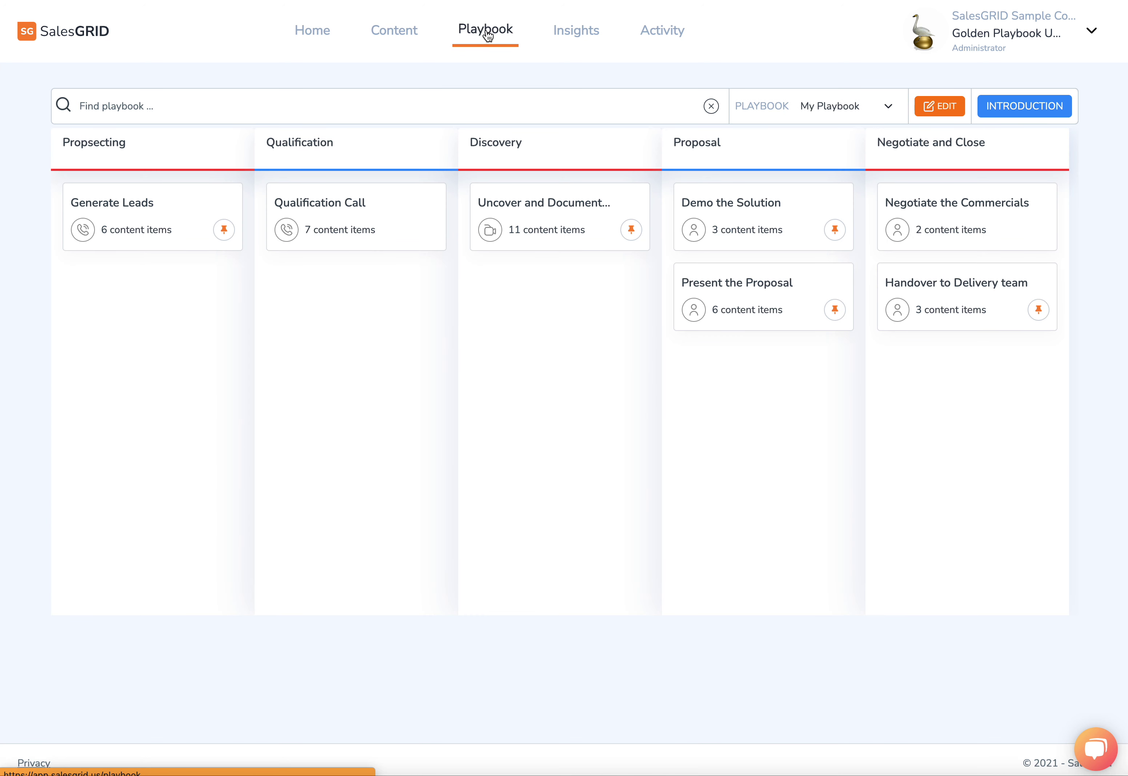
click(723, 209)
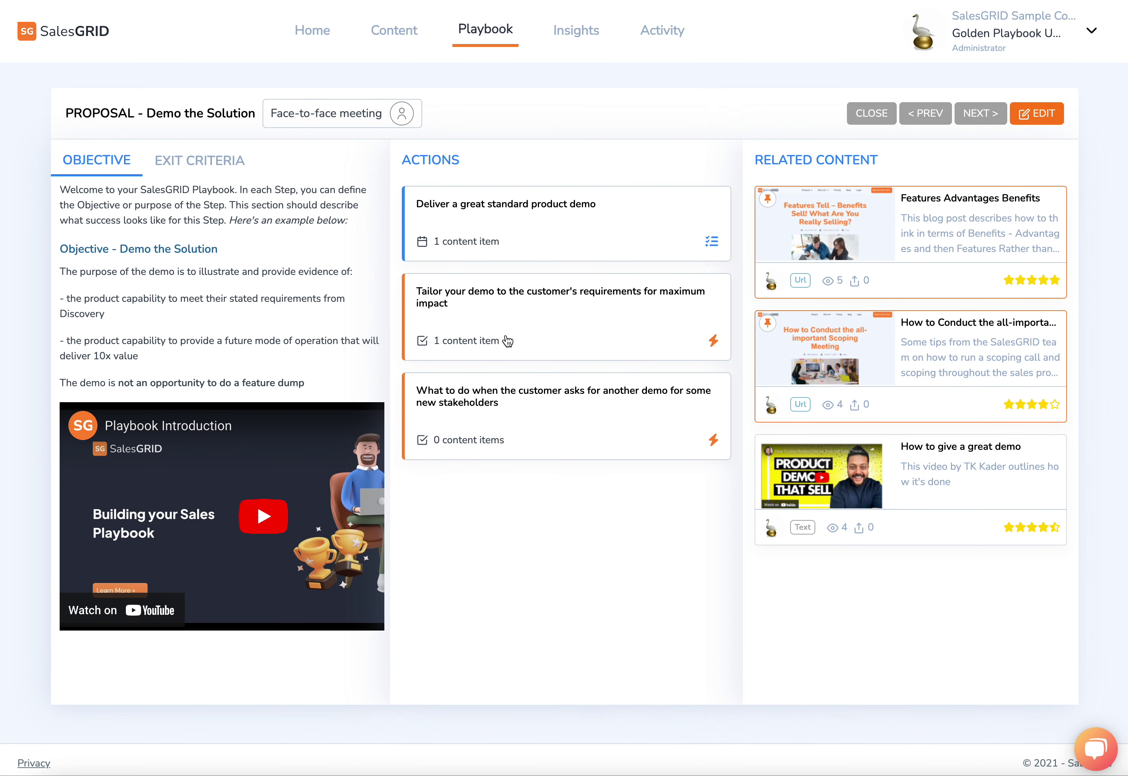
click(525, 309)
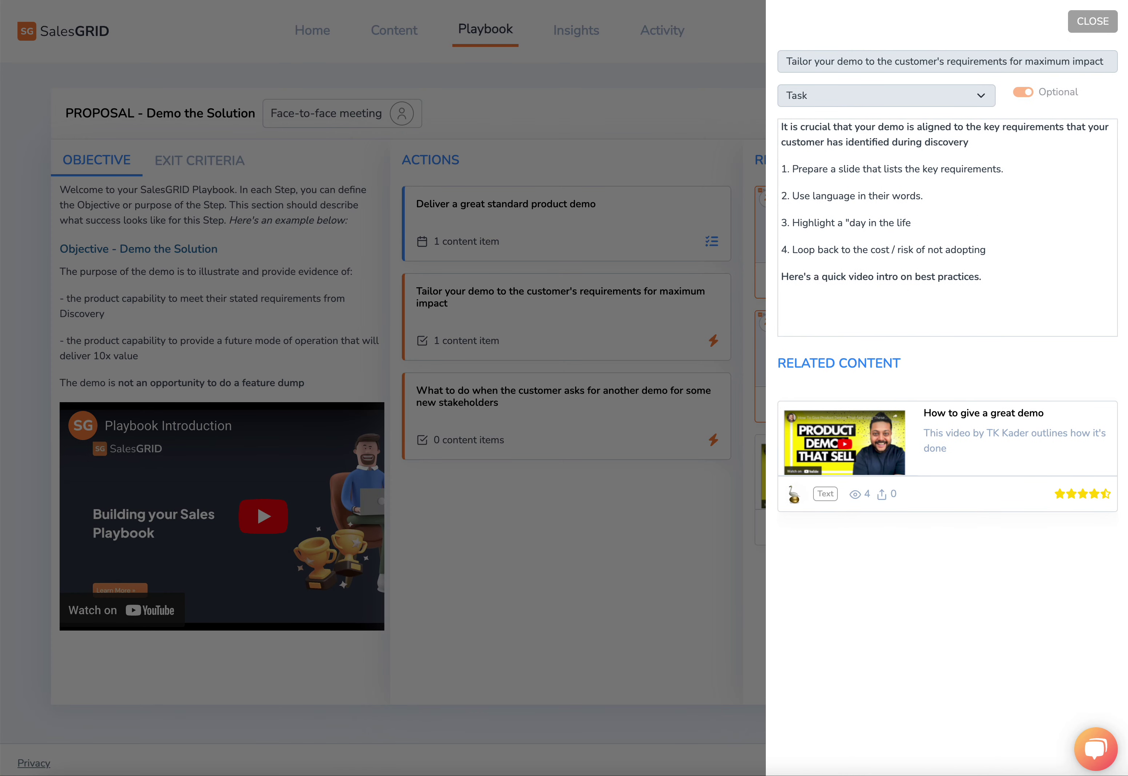
click(1092, 21)
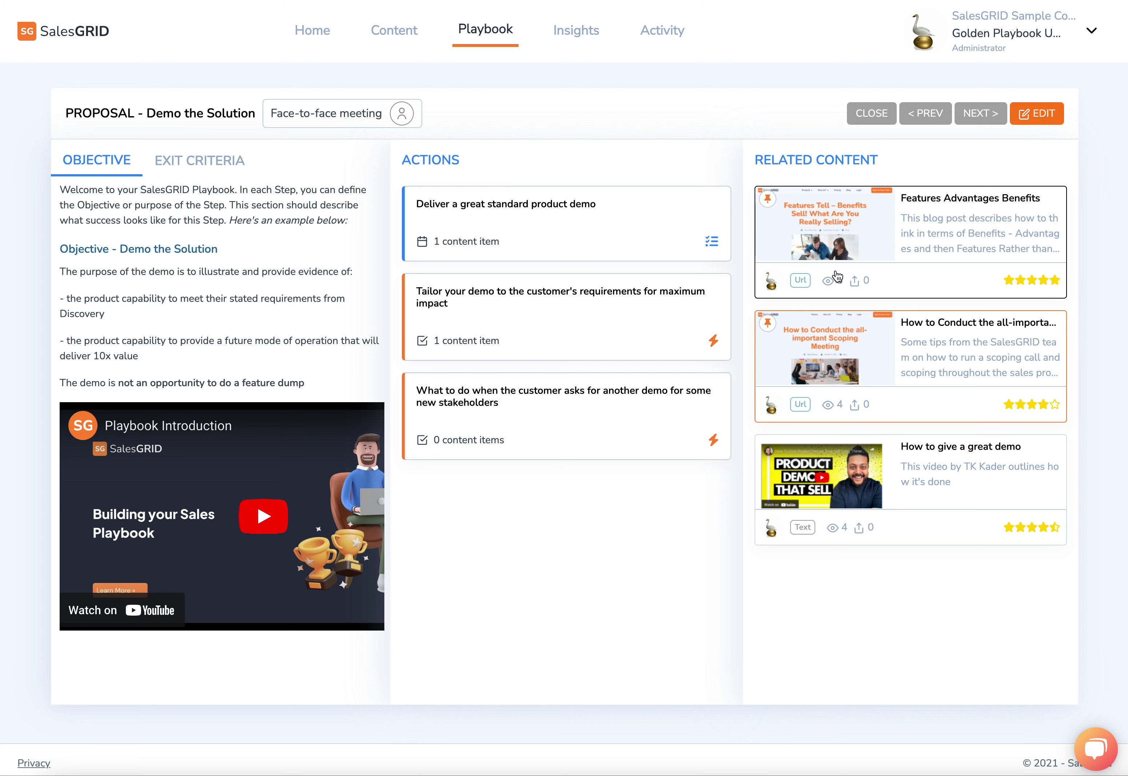
click(872, 114)
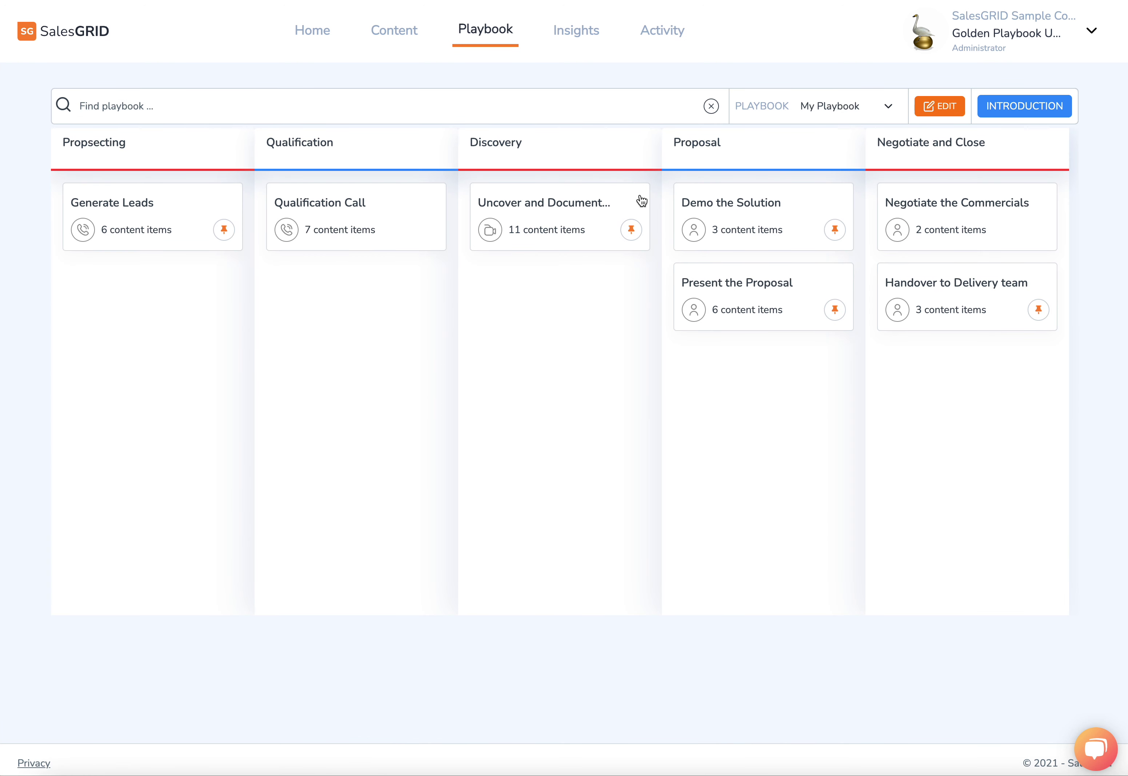